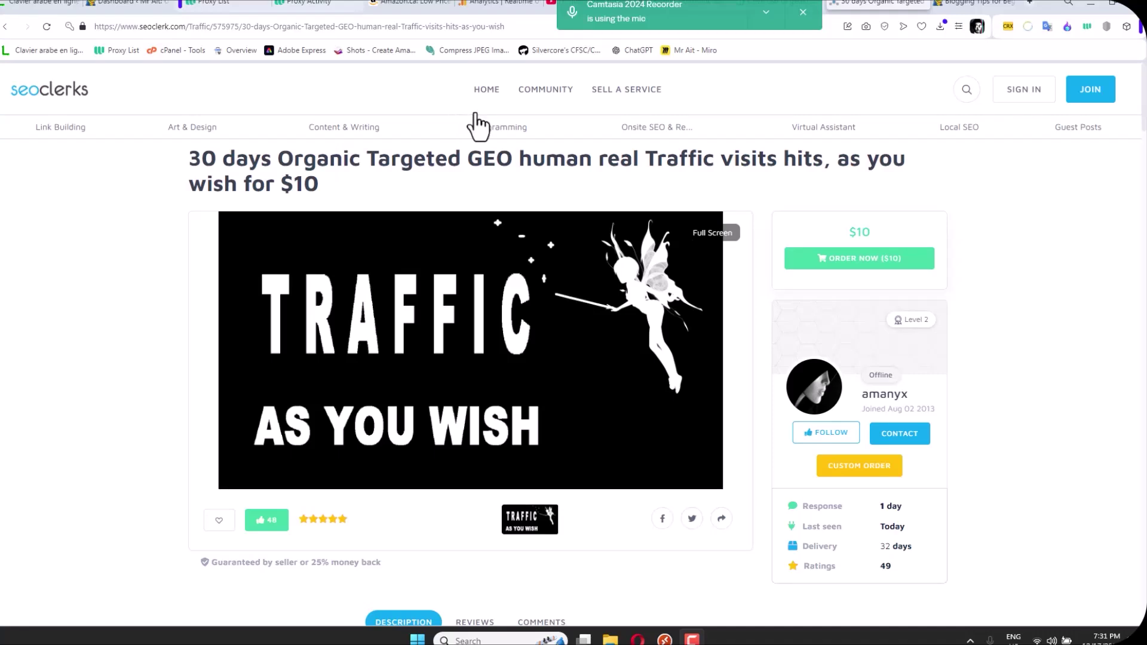
Compare the Fiverr traffic gigs, checking the worldwide targeted visitors gig's daily visitor count
mouse_move(476, 114)
scroll(574, 323, down, 4)
scroll(574, 325, up, 4)
click(802, 12)
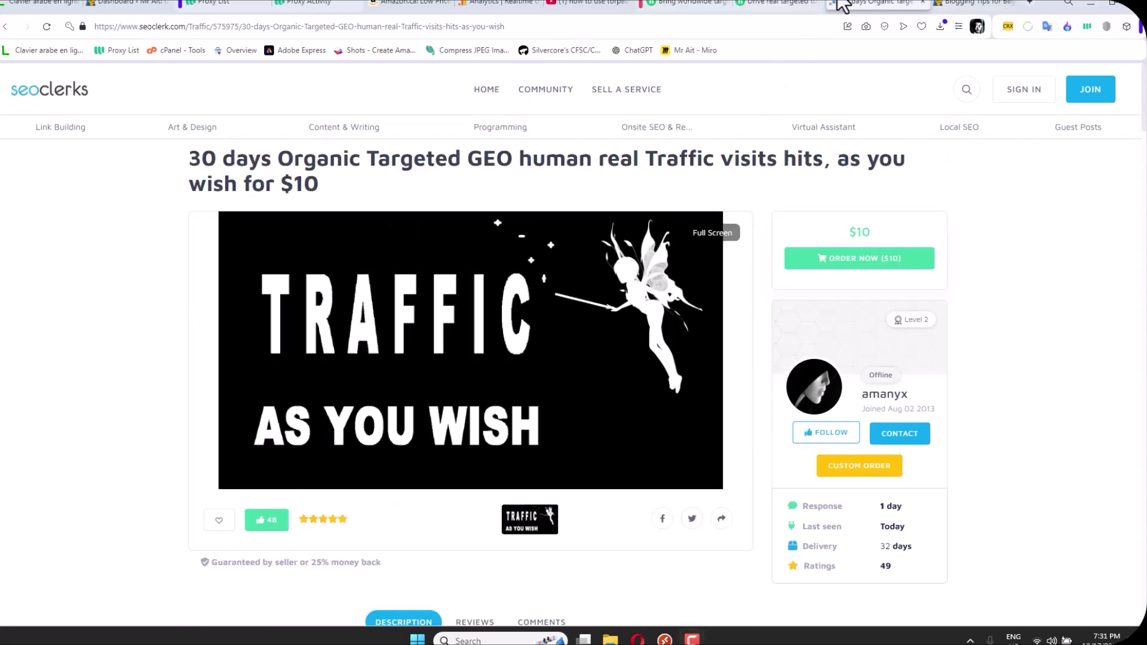
click(806, 7)
click(691, 10)
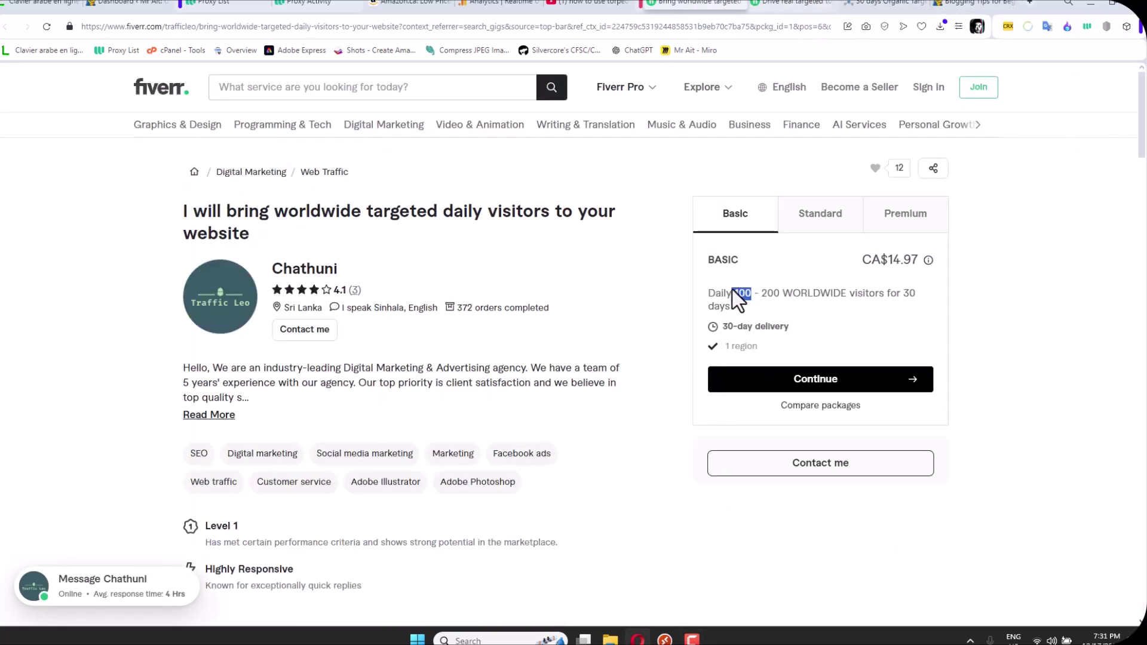
double_click(752, 292)
click(789, 303)
Scroll through the SEOClerks traffic gig description, then bring the remote TorPedo desktop forward
click(786, 2)
click(854, 12)
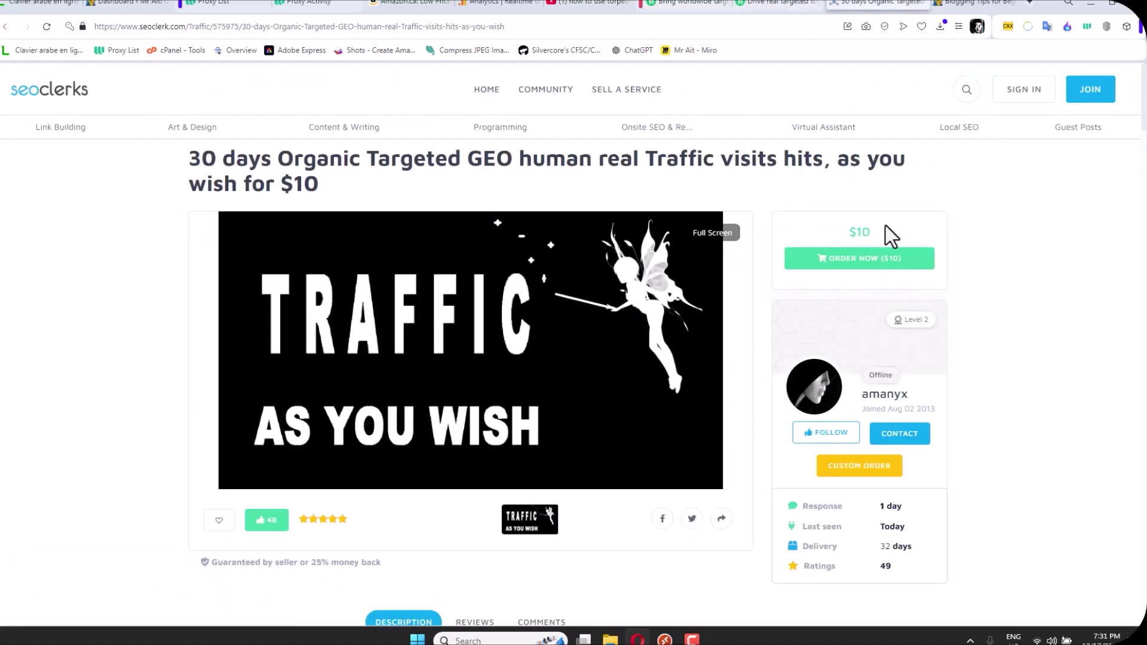
scroll(895, 221, down, 5)
scroll(593, 221, down, 10)
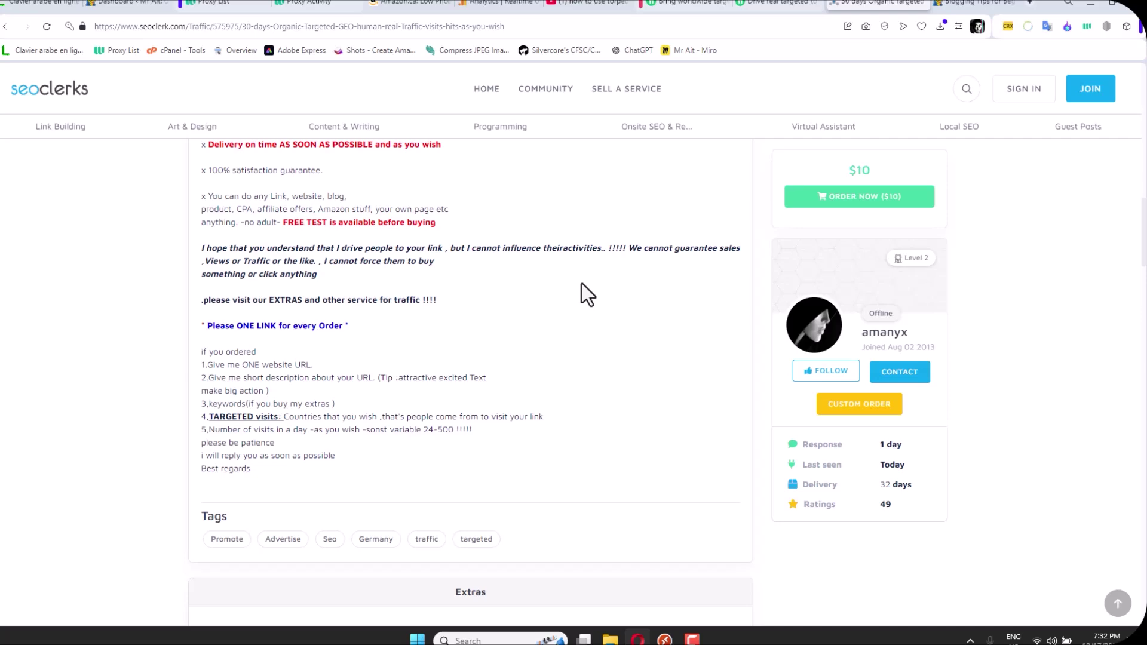
click(666, 640)
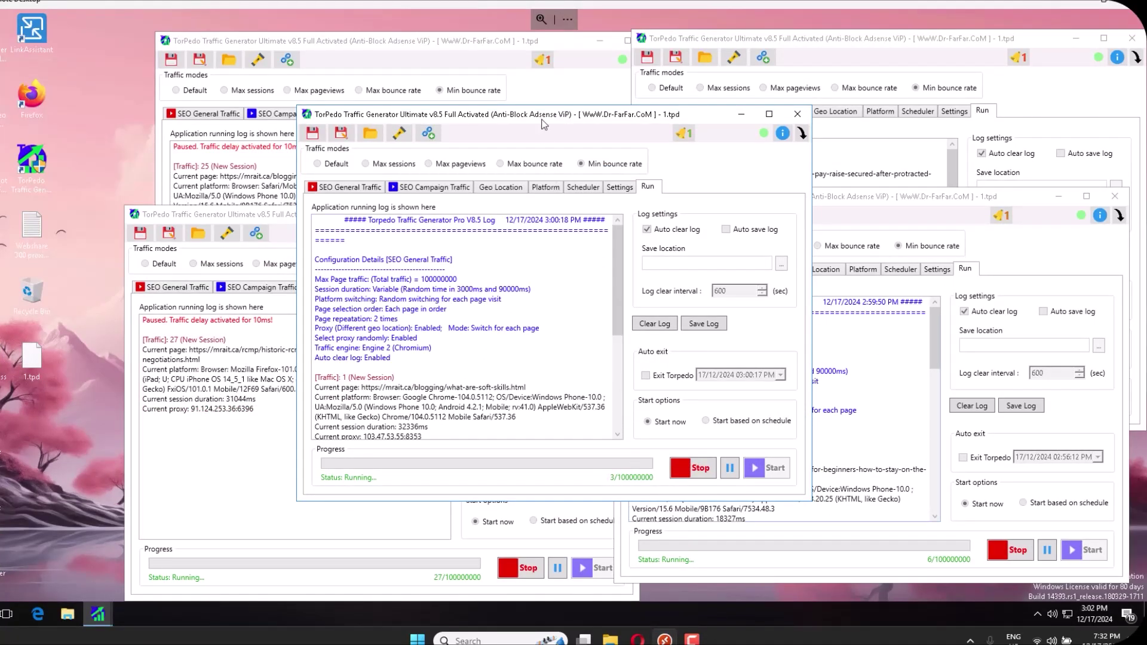
Reposition the front TorPedo window with three small moves: slightly, up-left, then right
drag(544, 124, 524, 136)
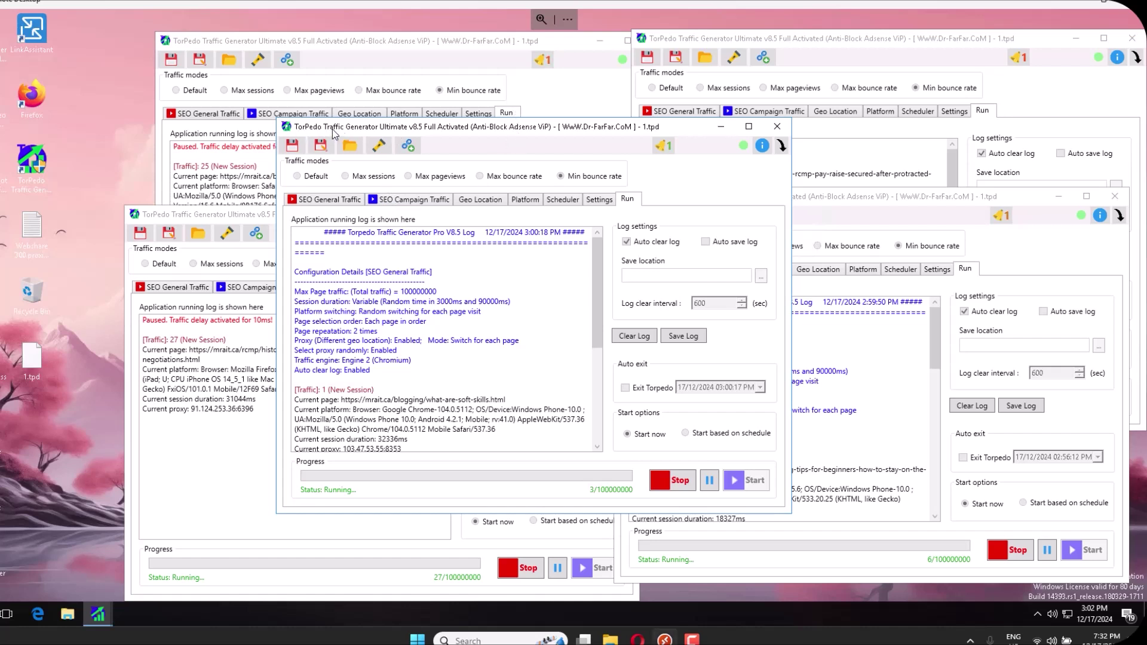
drag(473, 126, 439, 67)
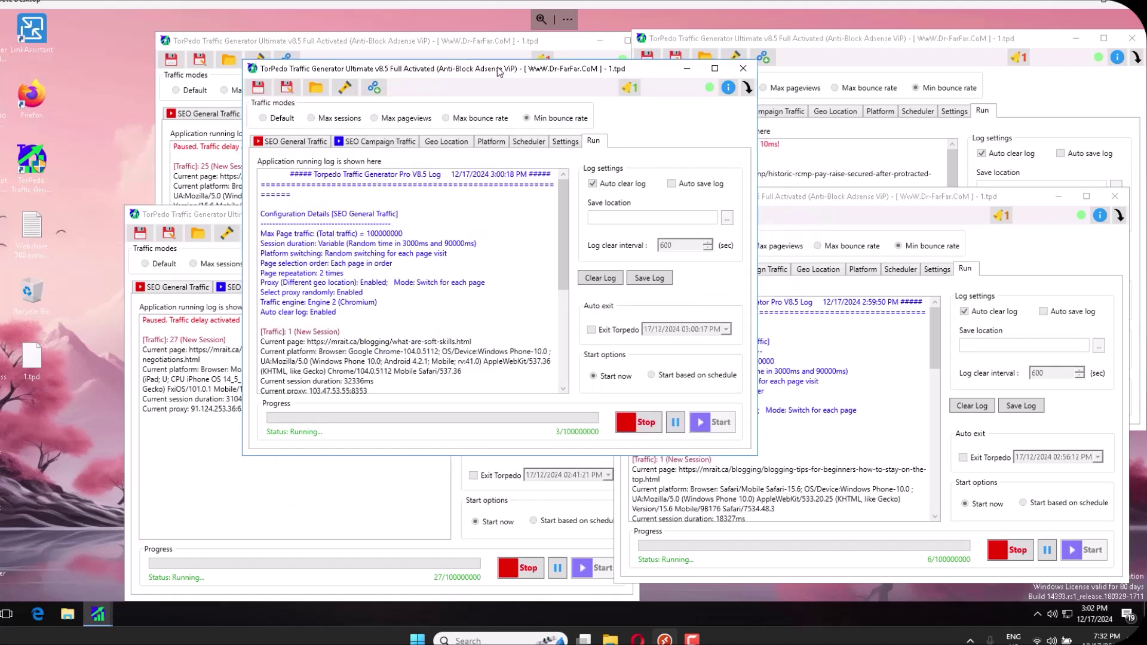
drag(498, 71, 559, 75)
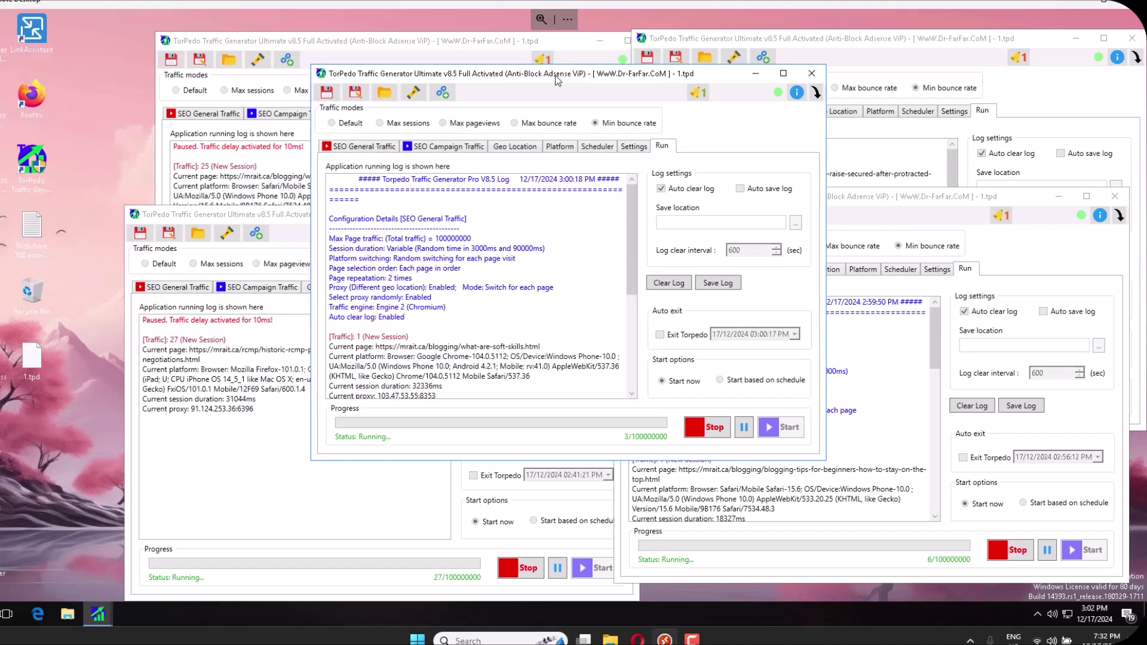
Check the mrait.ca requests in Webshare's proxy activity log, then return to TorPedo
key(alt+Tab)
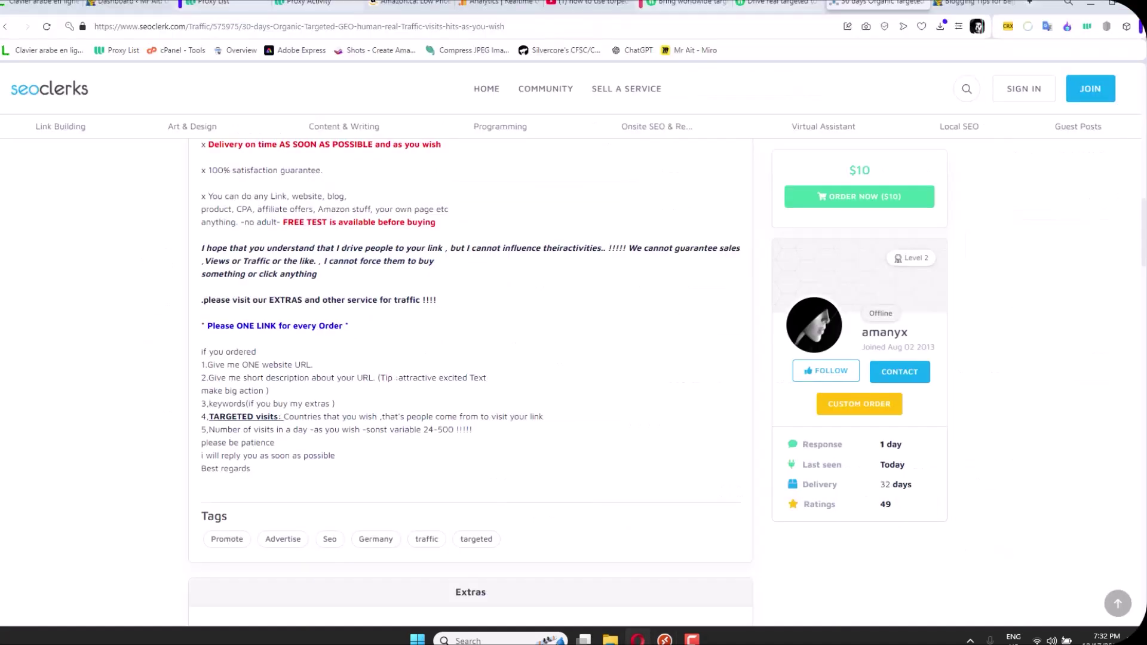
click(326, 6)
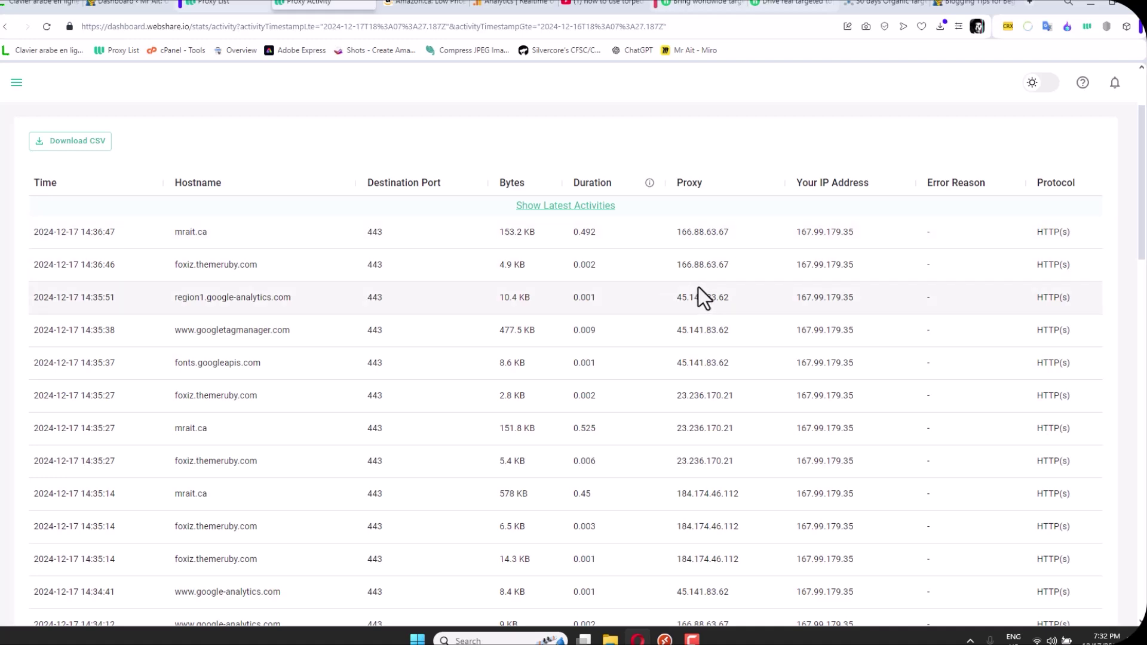
click(665, 639)
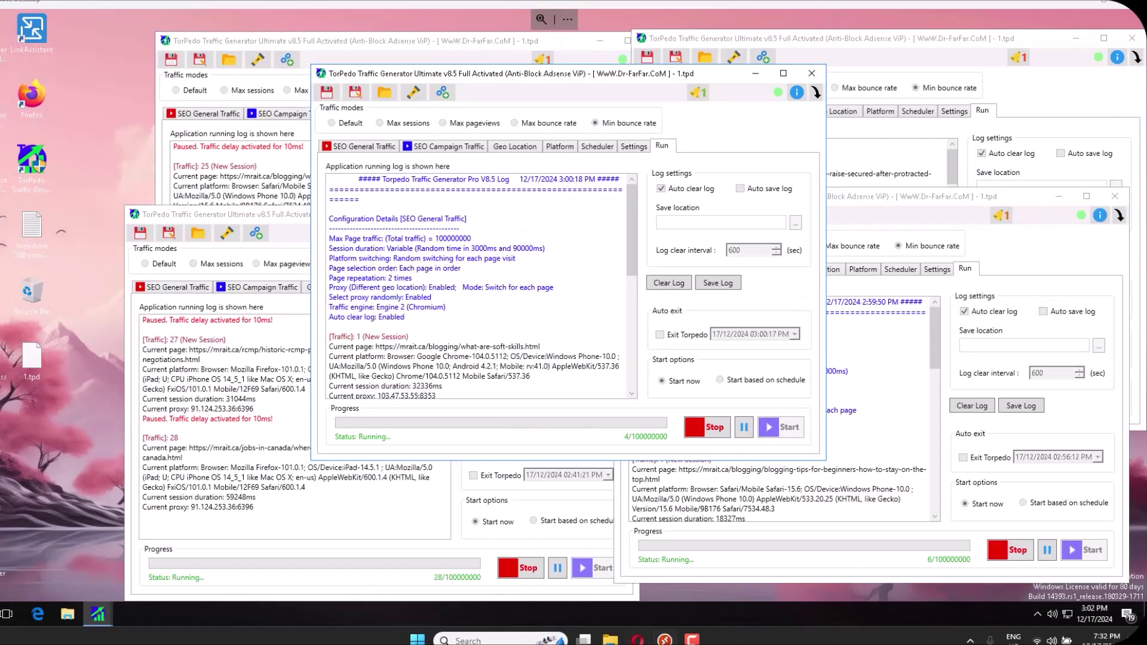
Download the Mr Ait TorPedo settings file through the YouTube tutorial's MediaFire link
click(637, 639)
click(603, 2)
scroll(323, 373, down, 8)
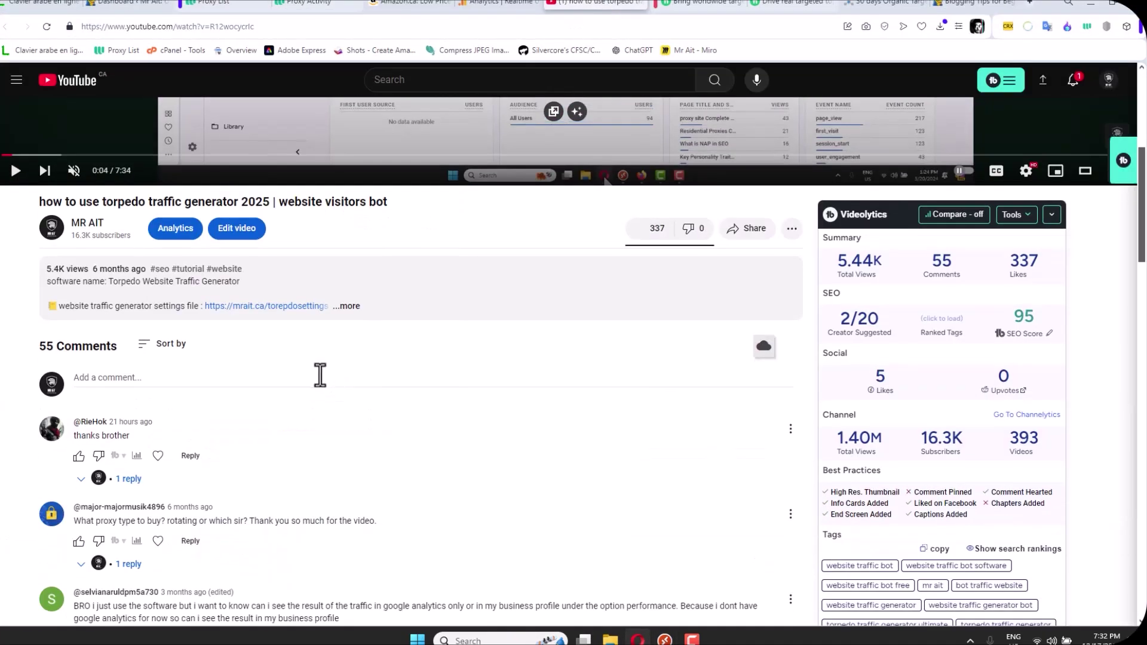
click(348, 185)
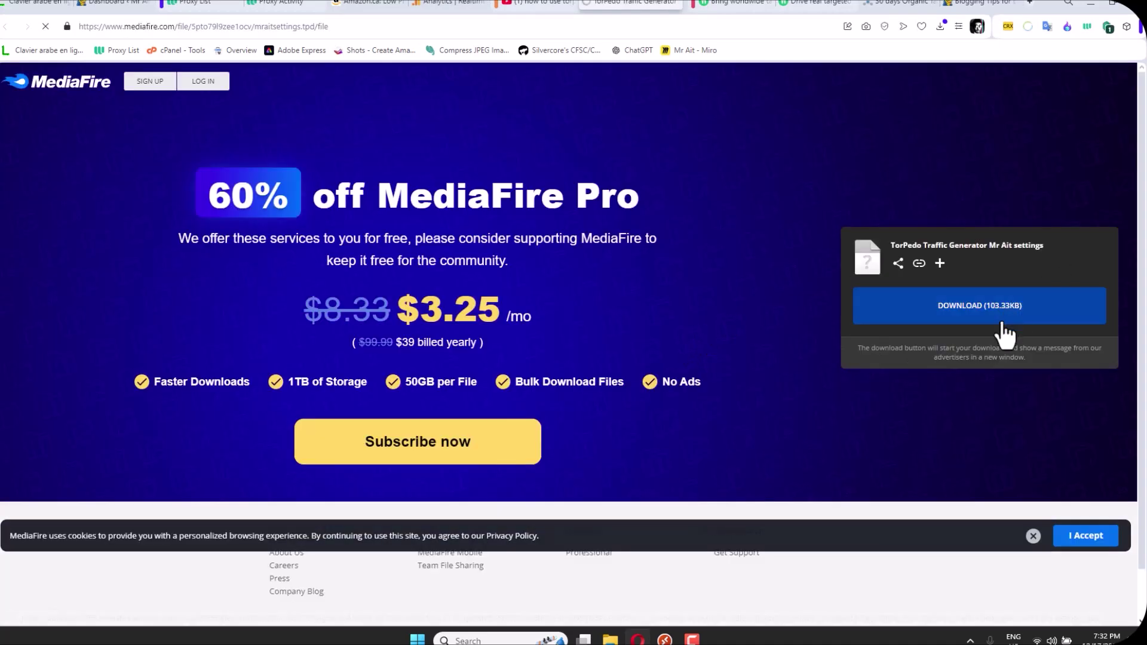
click(1001, 318)
click(664, 640)
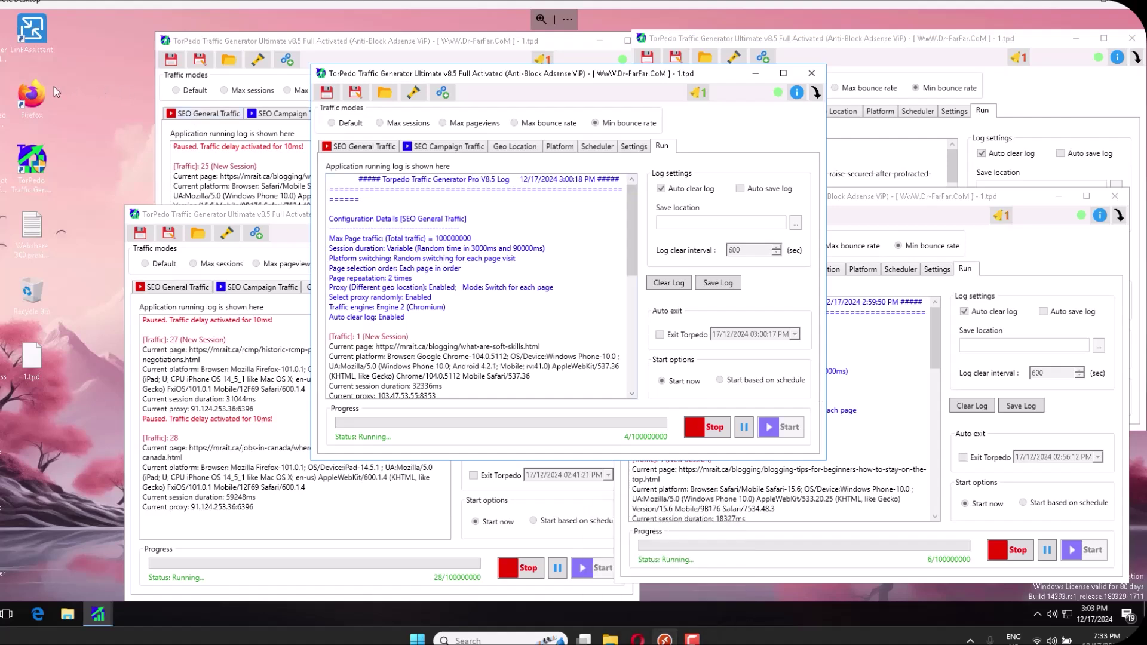
Launch a new TorPedo instance, allow it to run, and load the 1.tpd configuration
double_click(21, 159)
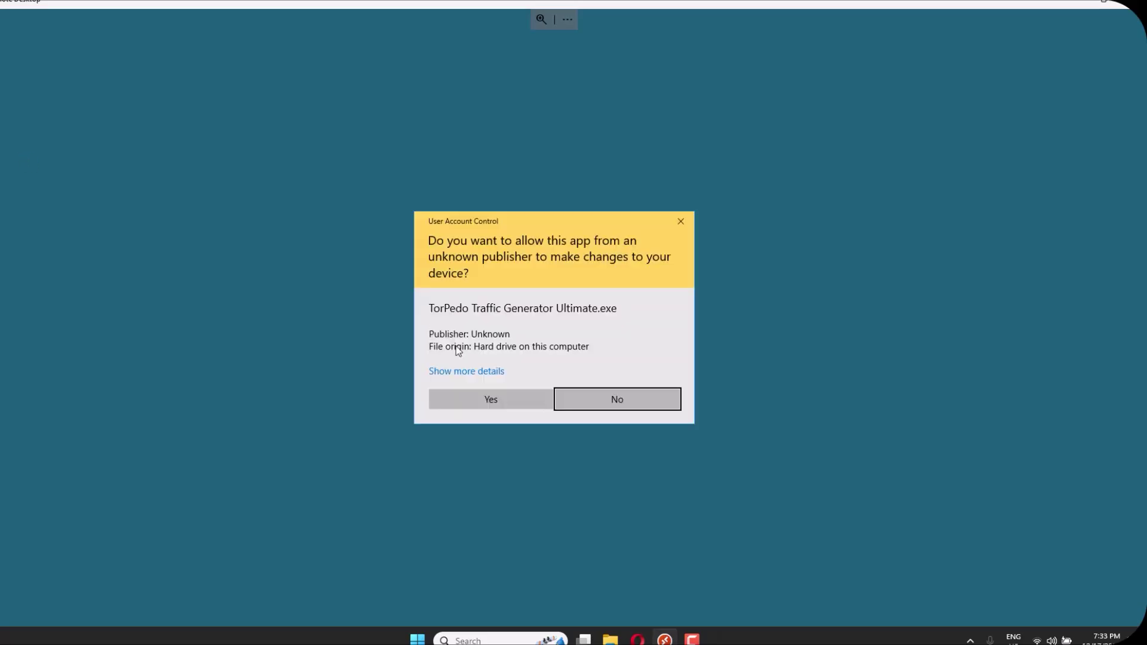
click(501, 397)
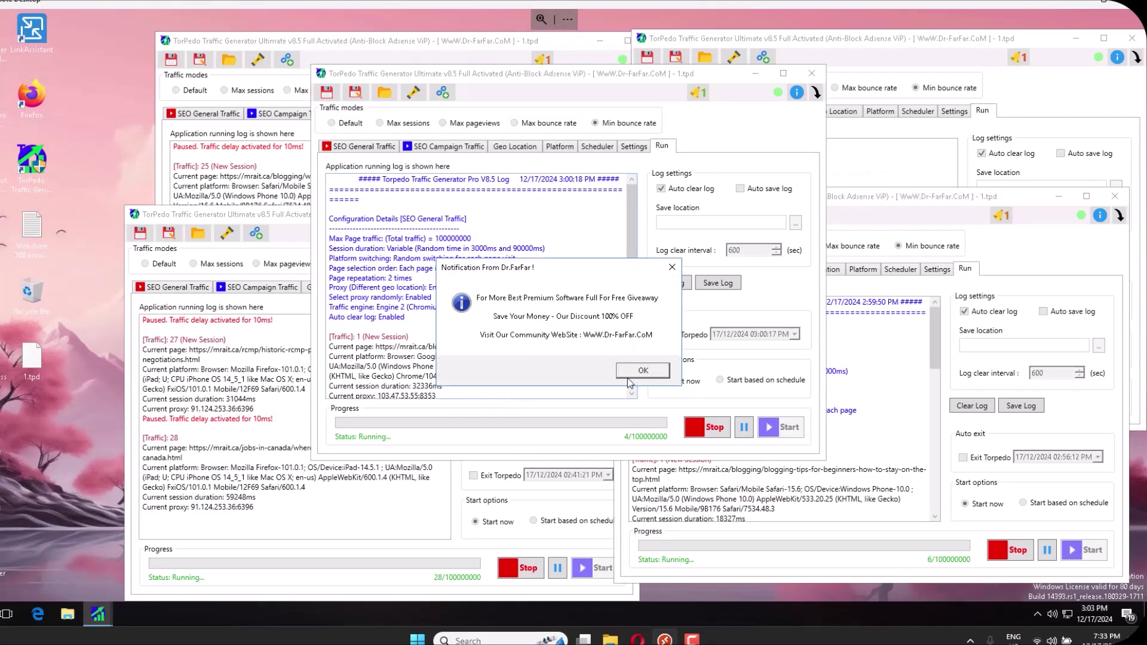
click(628, 378)
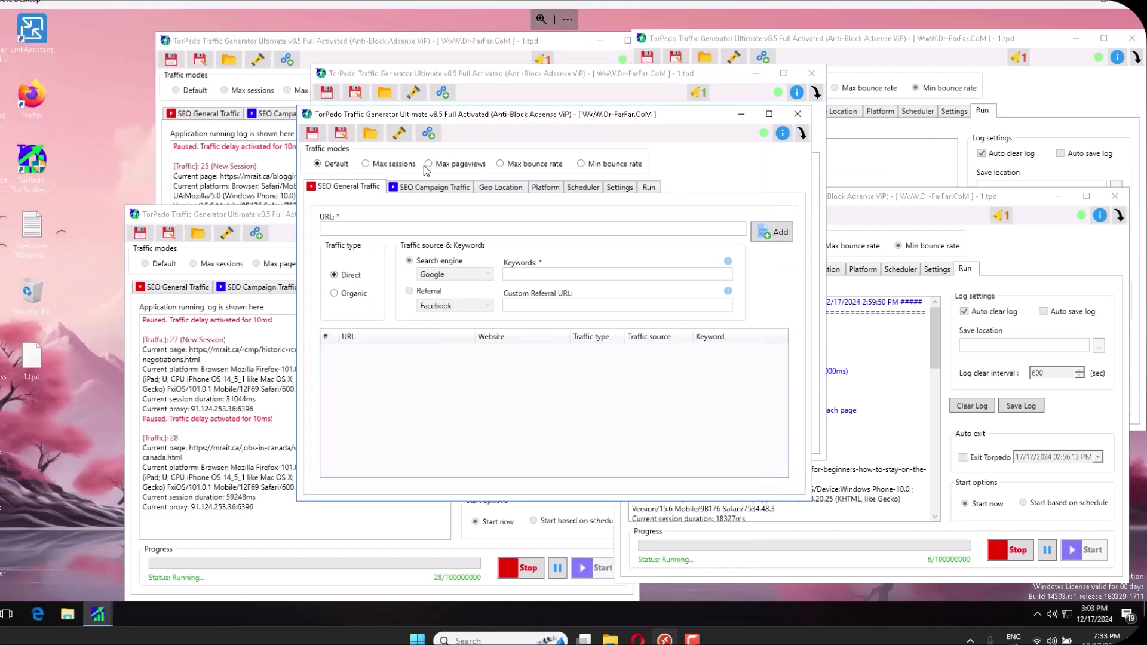
drag(496, 116, 555, 118)
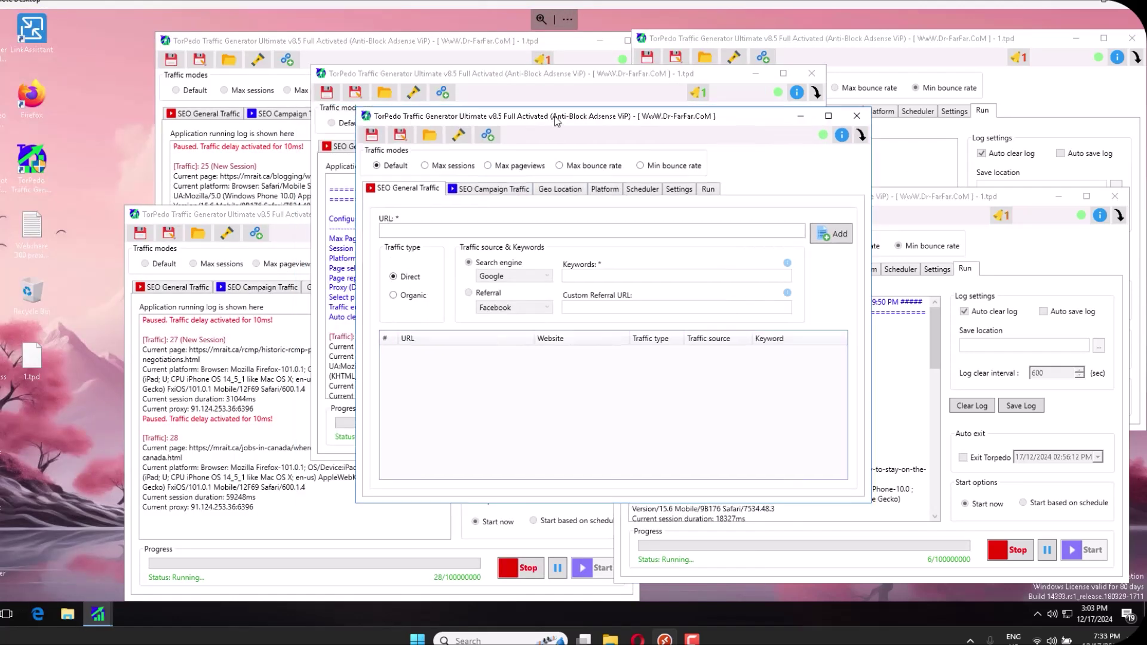
click(430, 136)
click(493, 212)
click(843, 413)
click(640, 373)
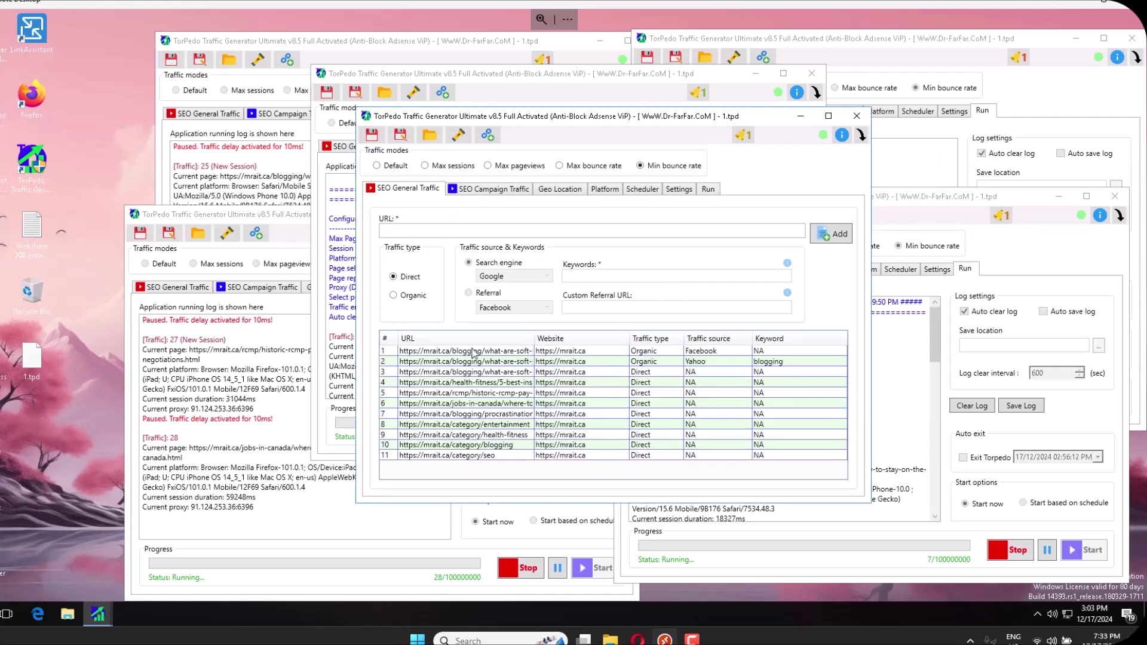
Delete all 11 URL rows from the SEO General Traffic list
drag(472, 352, 460, 495)
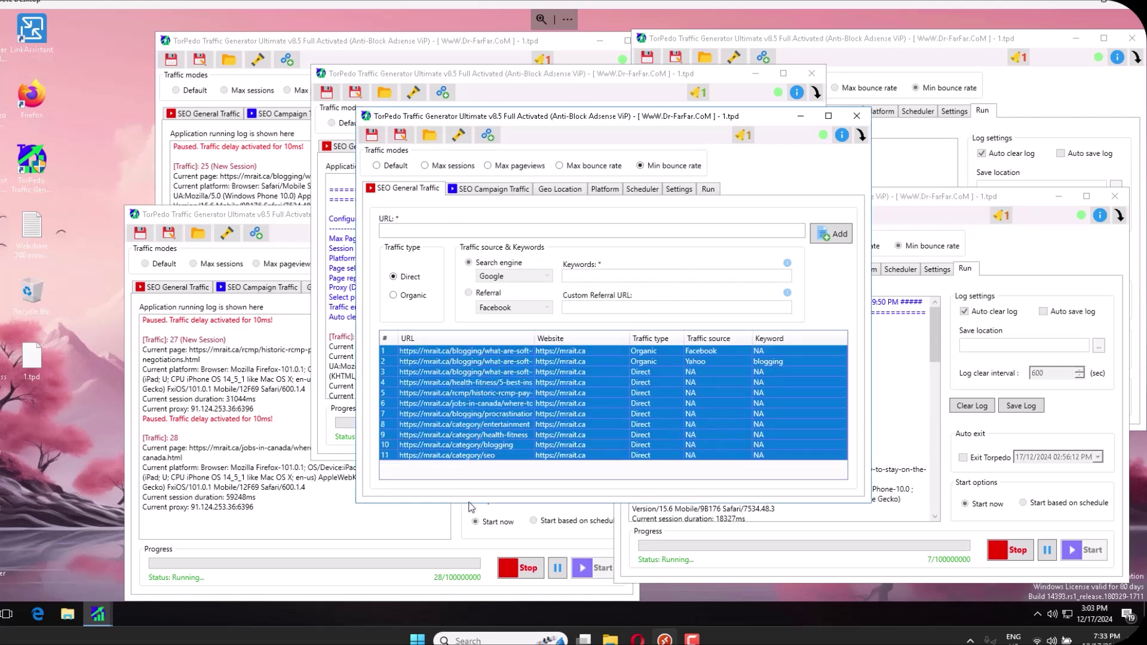
right_click(499, 426)
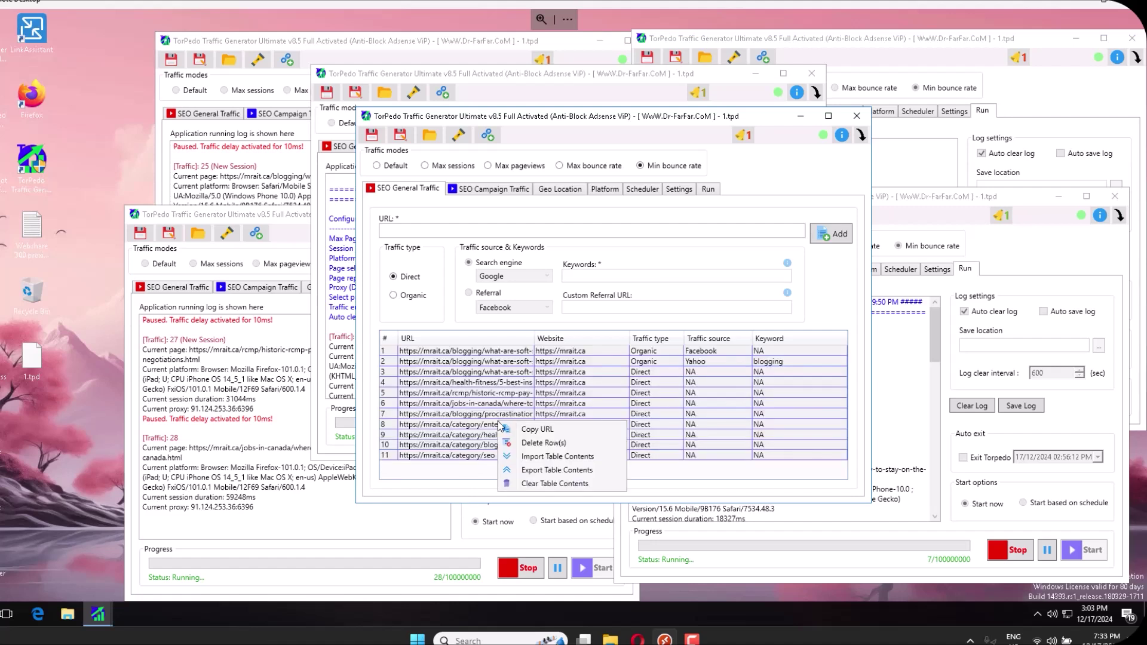
click(532, 445)
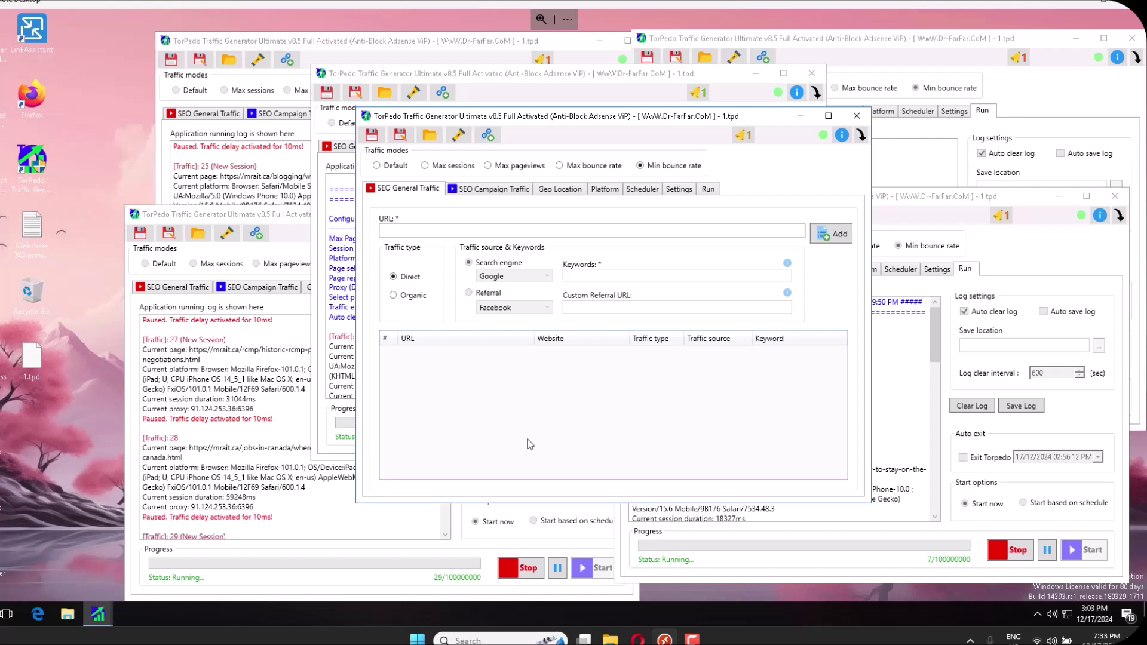
Glance at the Google Analytics realtime overview, then return to TorPedo
click(638, 639)
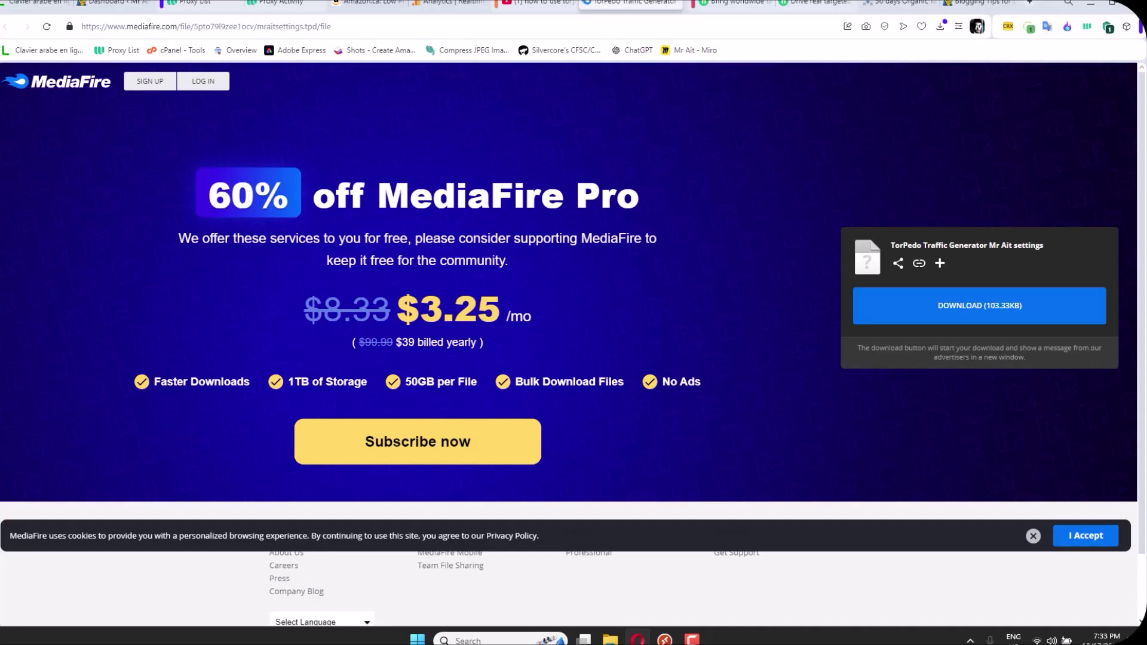
click(453, 4)
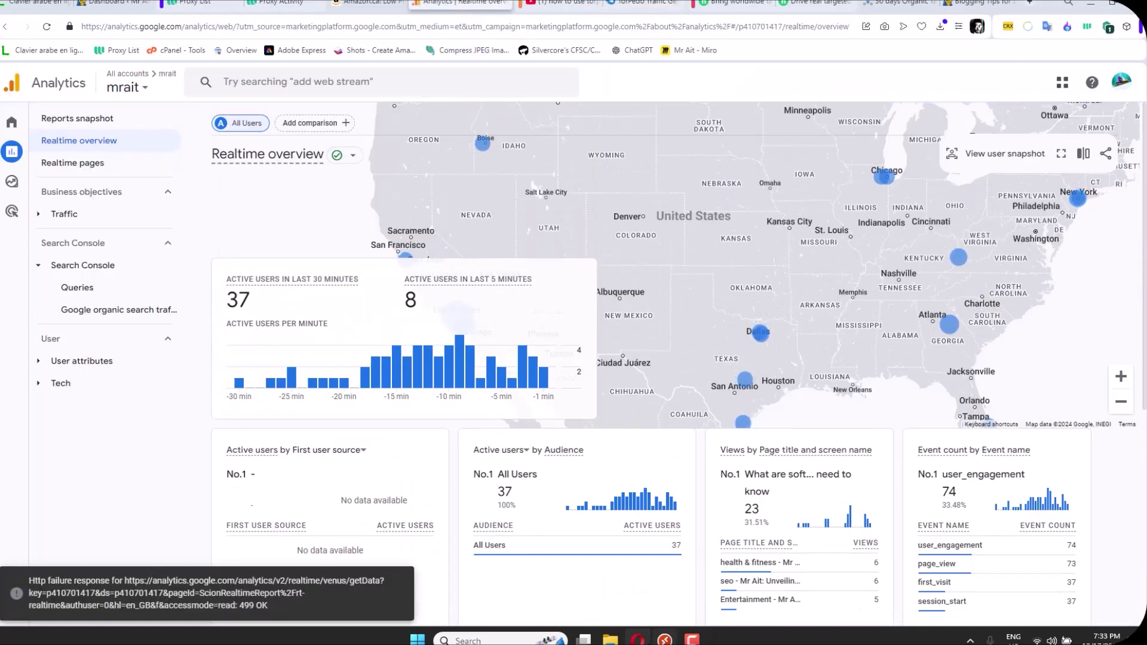
click(664, 639)
Pause Kaspersky antivirus protection for 5 minutes from the system tray icon
click(969, 639)
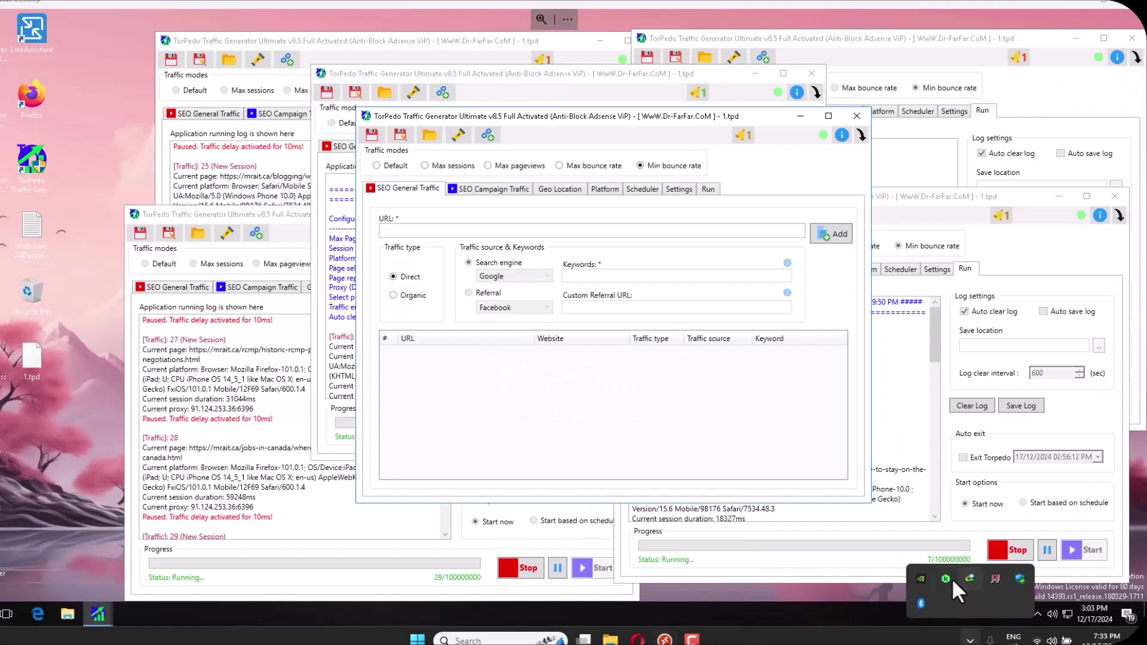
right_click(946, 577)
click(994, 487)
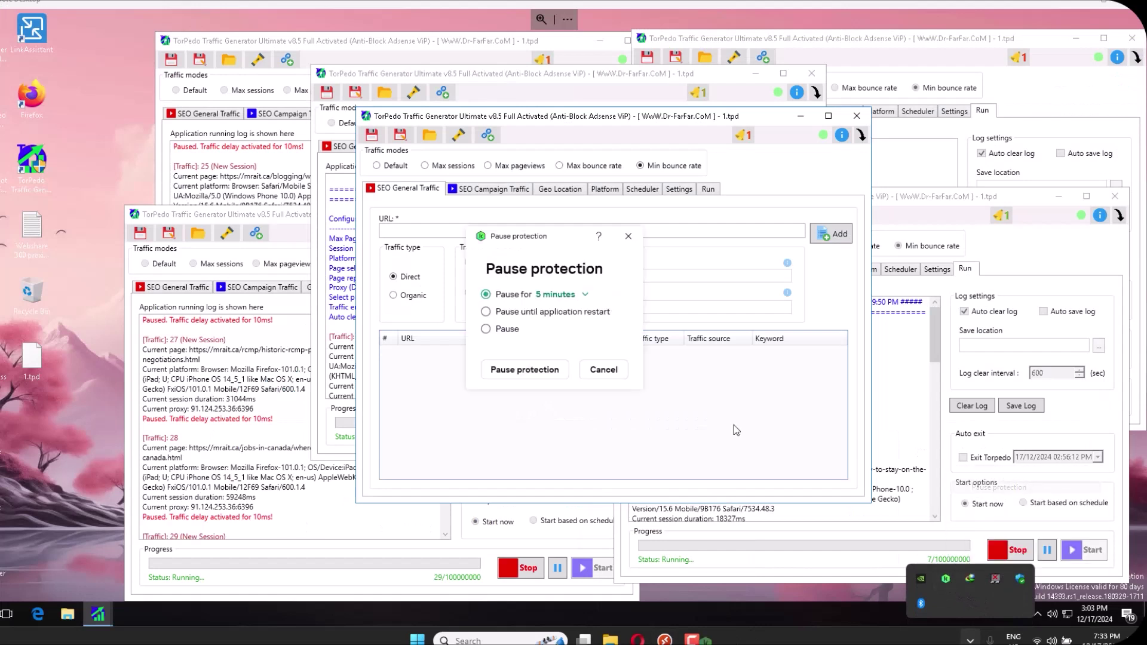
click(528, 373)
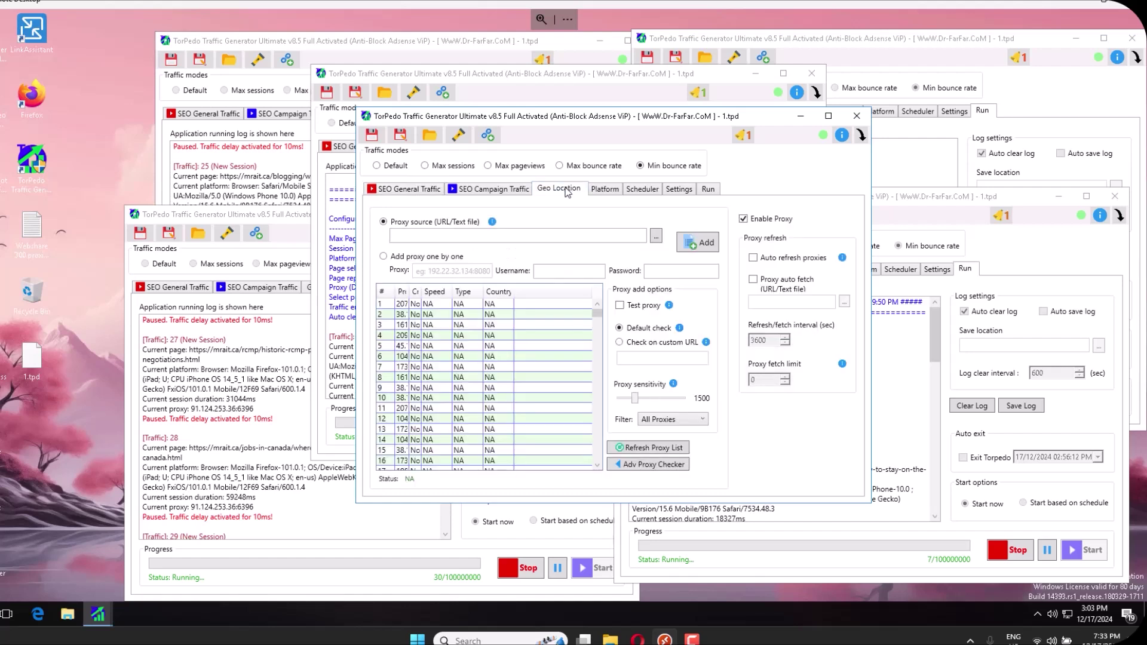
Select the proxy entries and confirm Webshare's proxy list shows 300 available proxies
drag(537, 304, 483, 522)
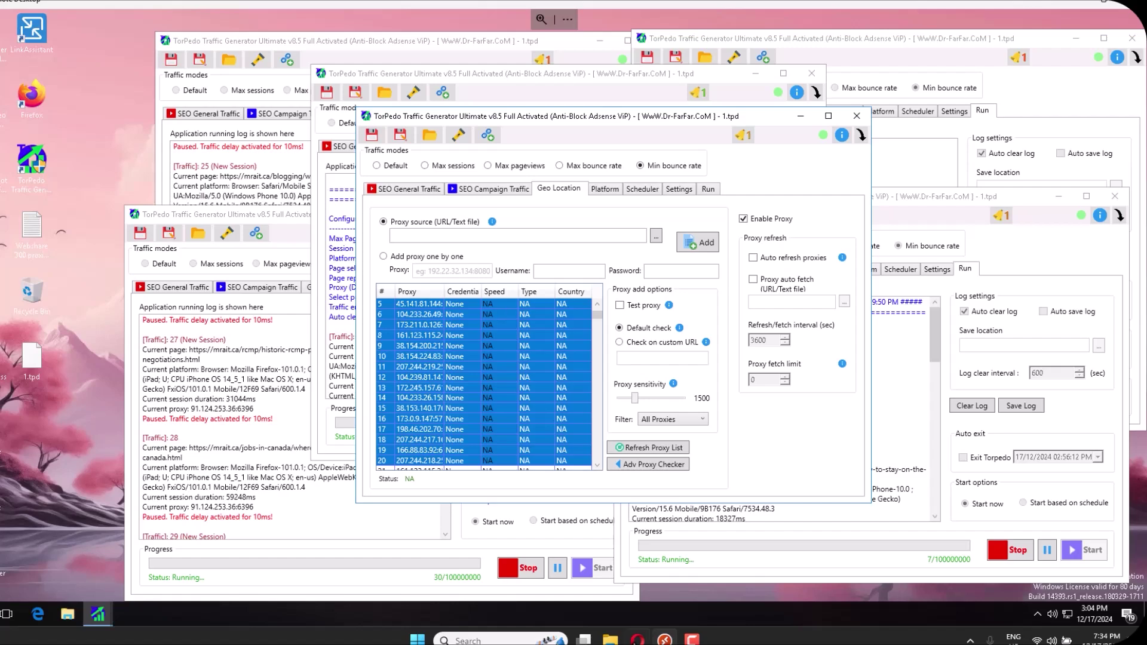
click(664, 639)
click(191, 6)
drag(41, 203, 30, 213)
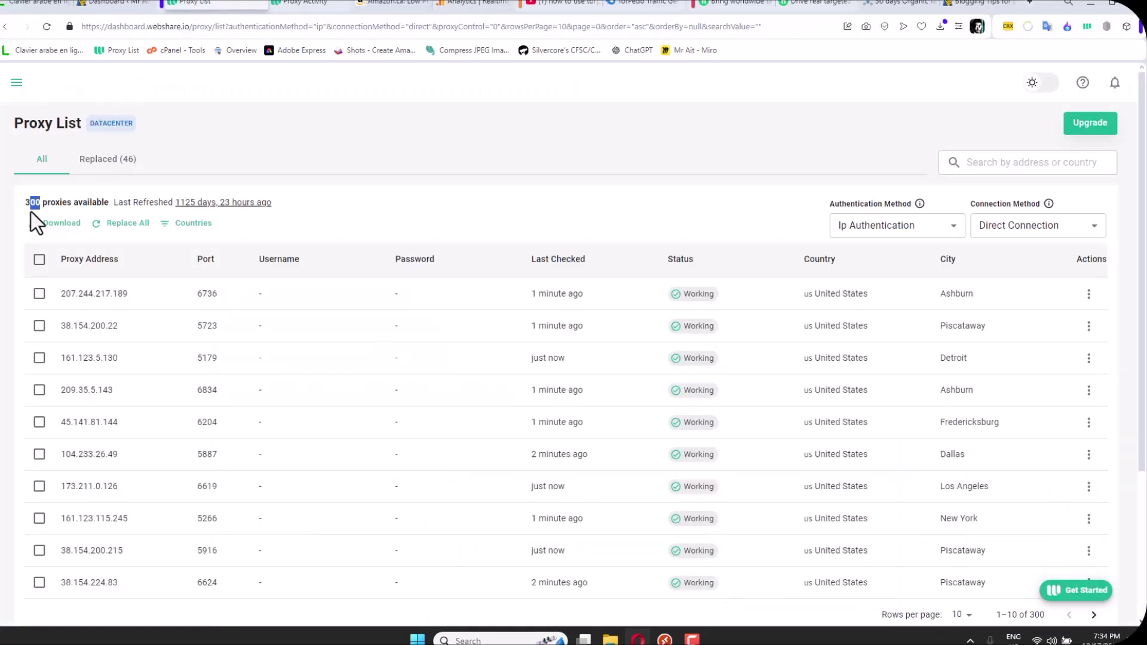
click(1091, 6)
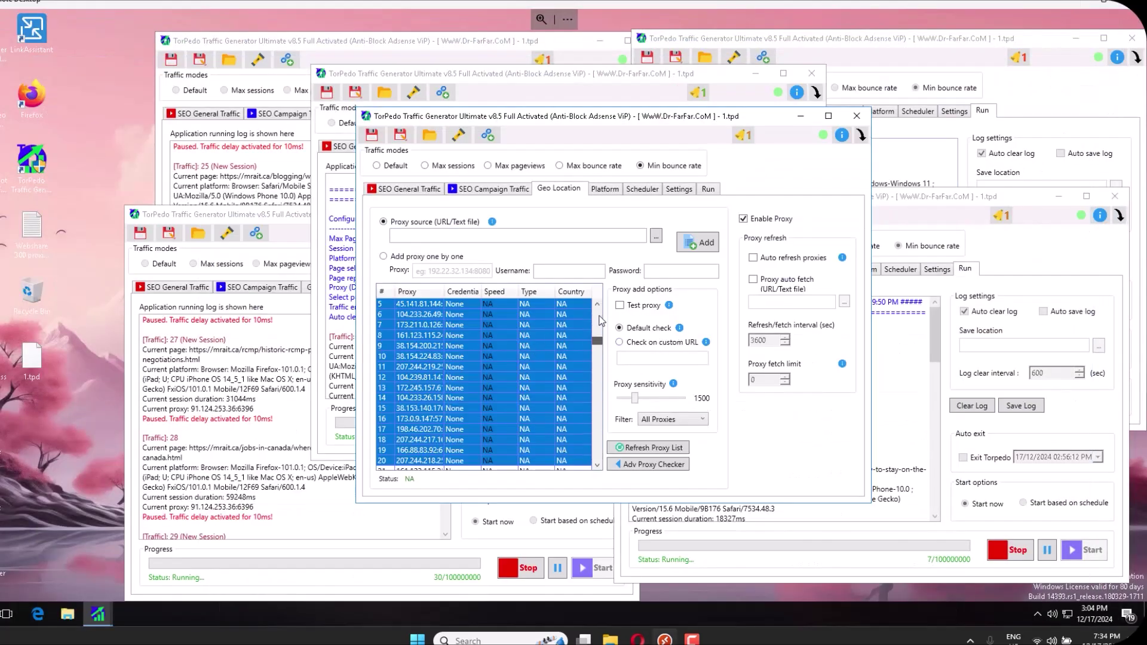
Load Webshare 300 proxies (1).txt as the front instance's proxy file
scroll(600, 302, up, 2)
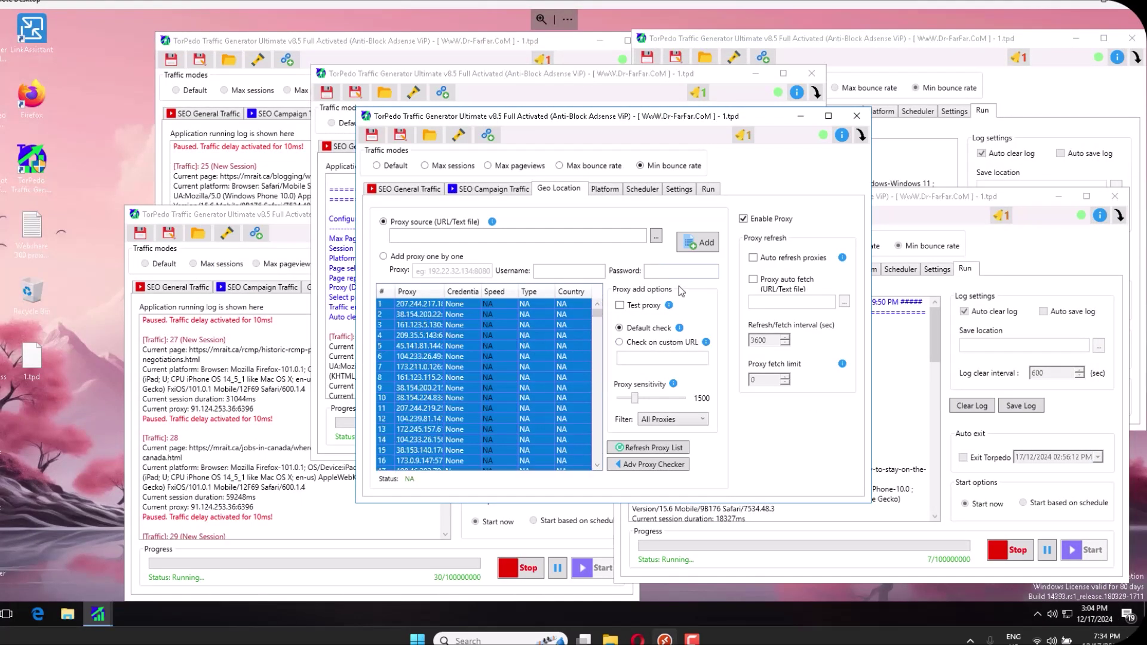
click(656, 238)
click(562, 222)
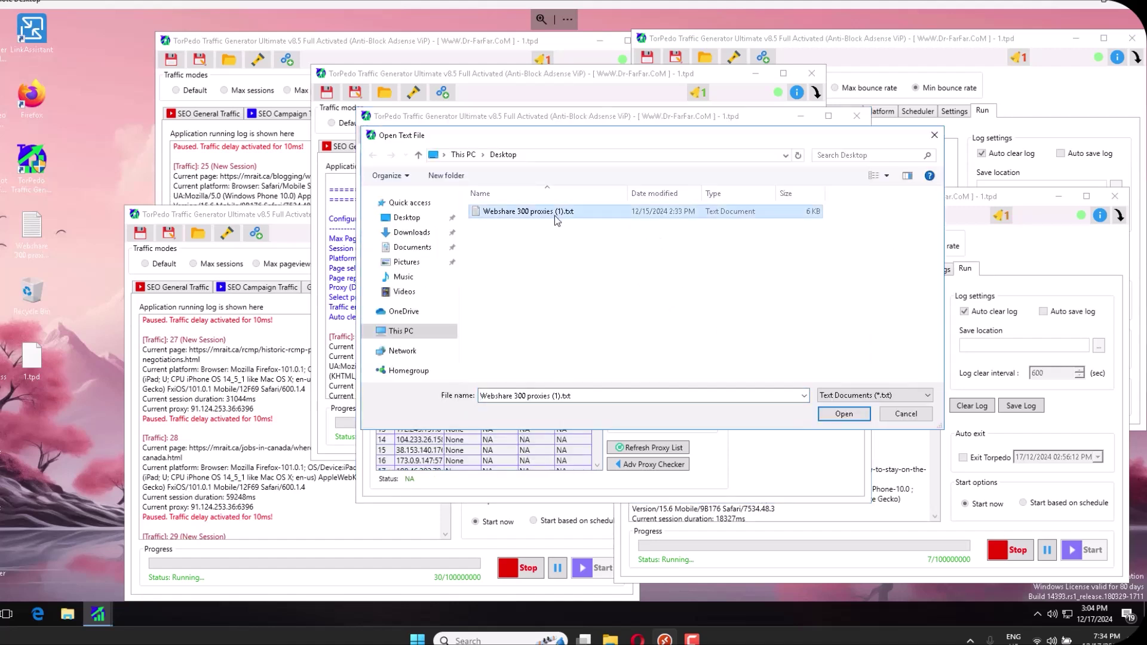
click(833, 415)
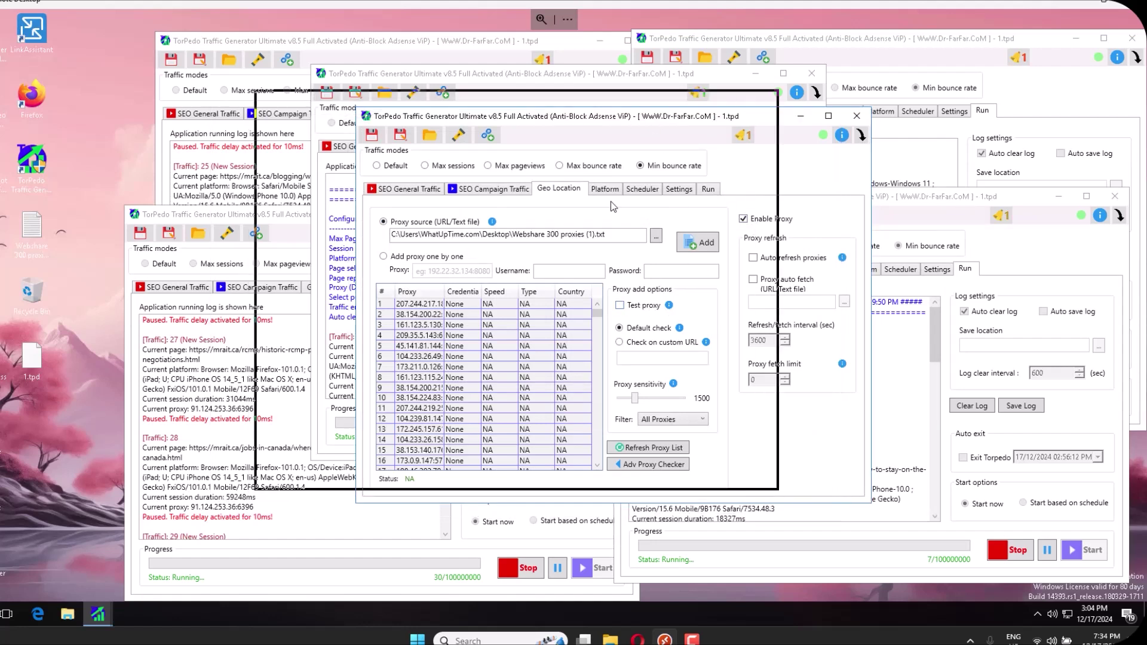
Shift the front TorPedo window left and bring up its Run panel
drag(660, 116, 599, 122)
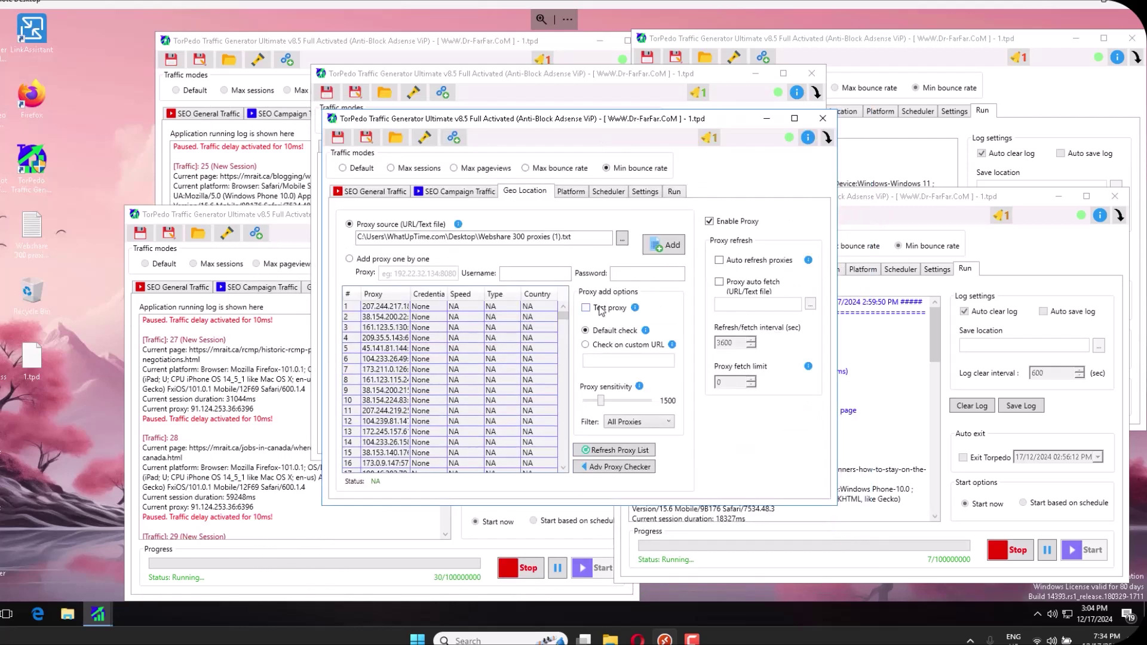
click(675, 192)
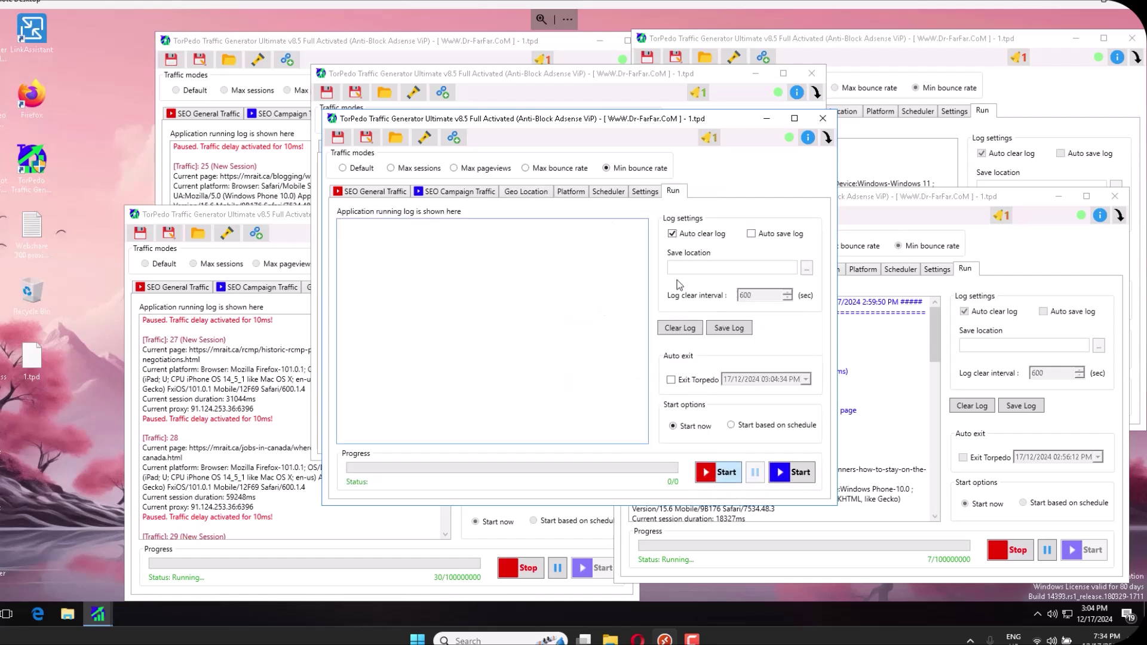
click(610, 637)
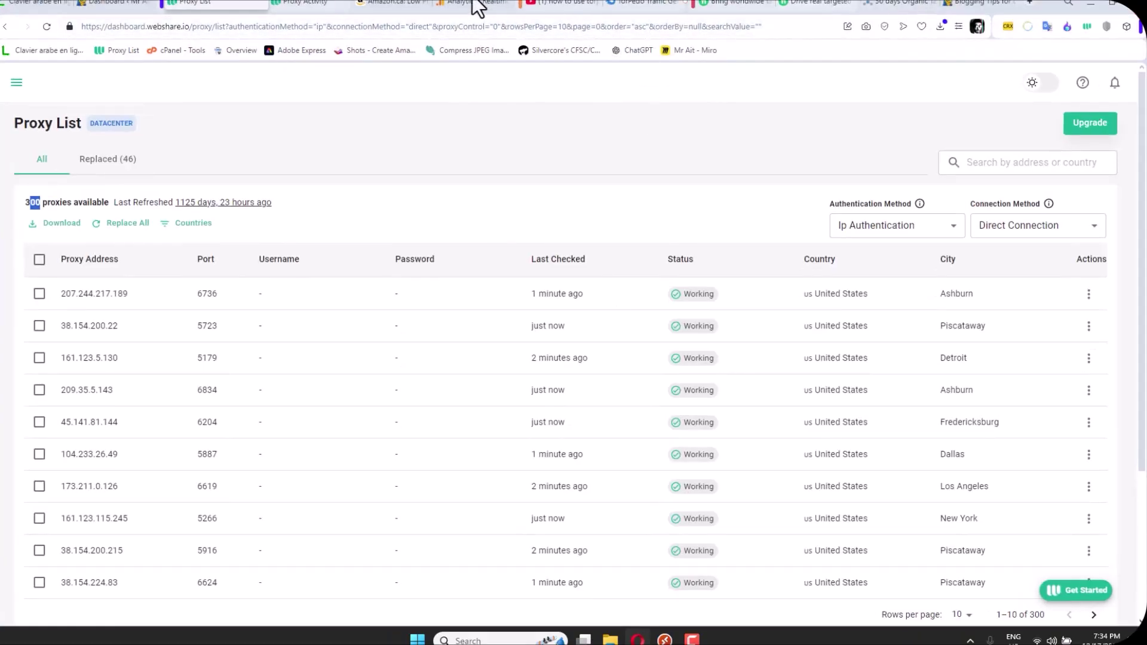
Check the 48 active users in Analytics realtime, then zoom out and pan the map
click(473, 6)
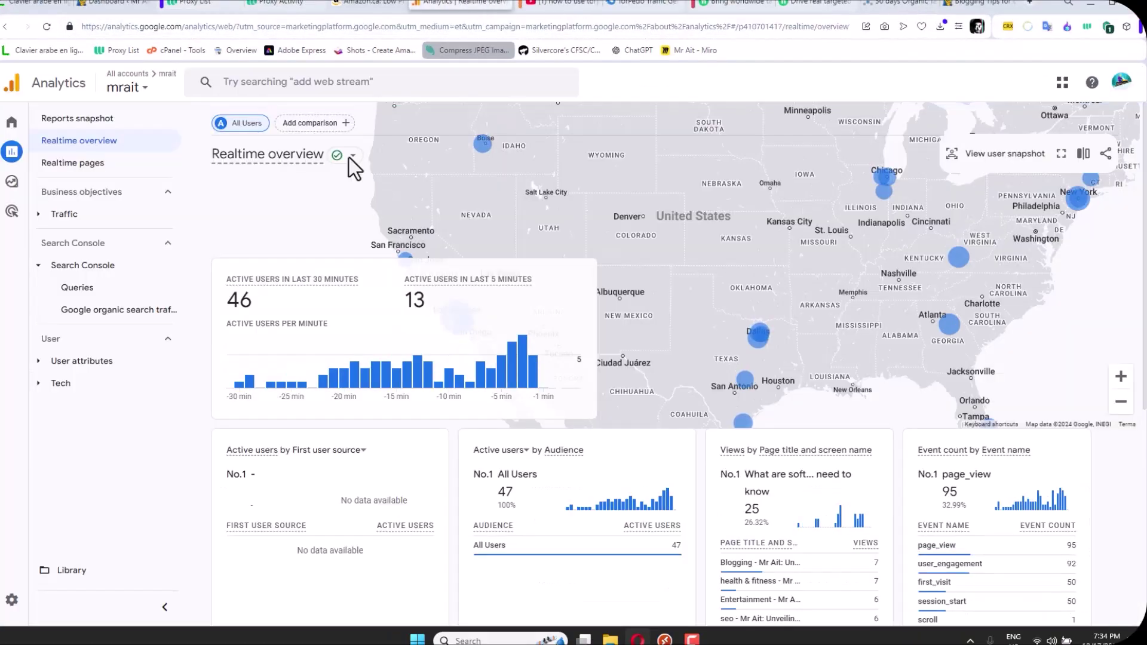
double_click(281, 303)
click(249, 305)
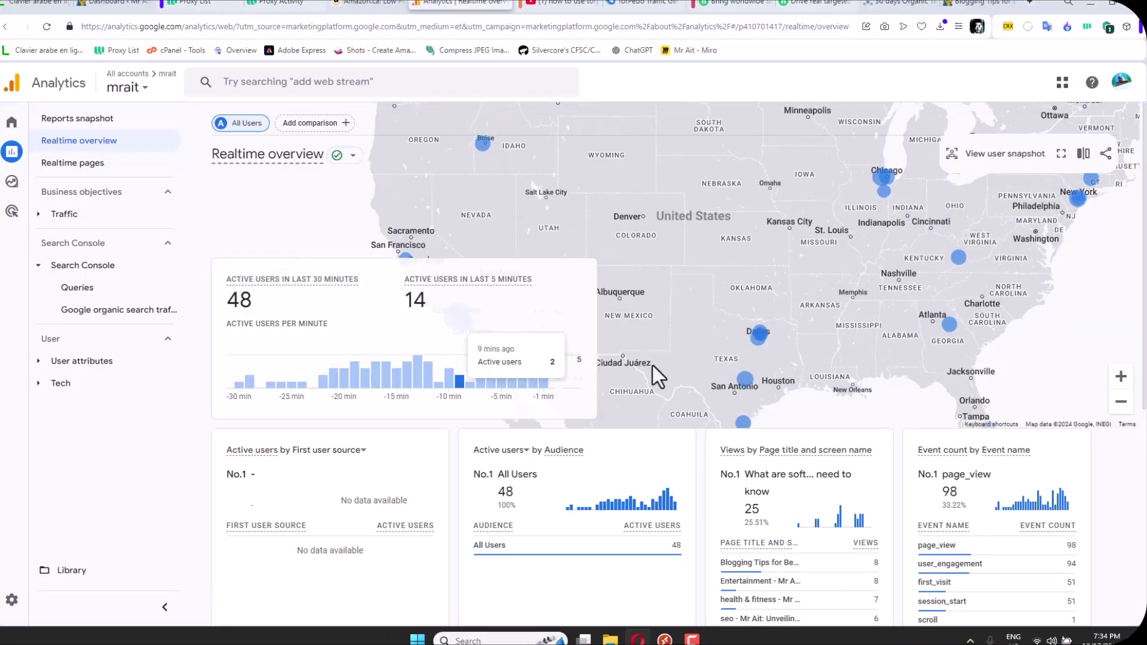
scroll(776, 346, down, 5)
scroll(881, 182, up, 4)
scroll(881, 182, up, 2)
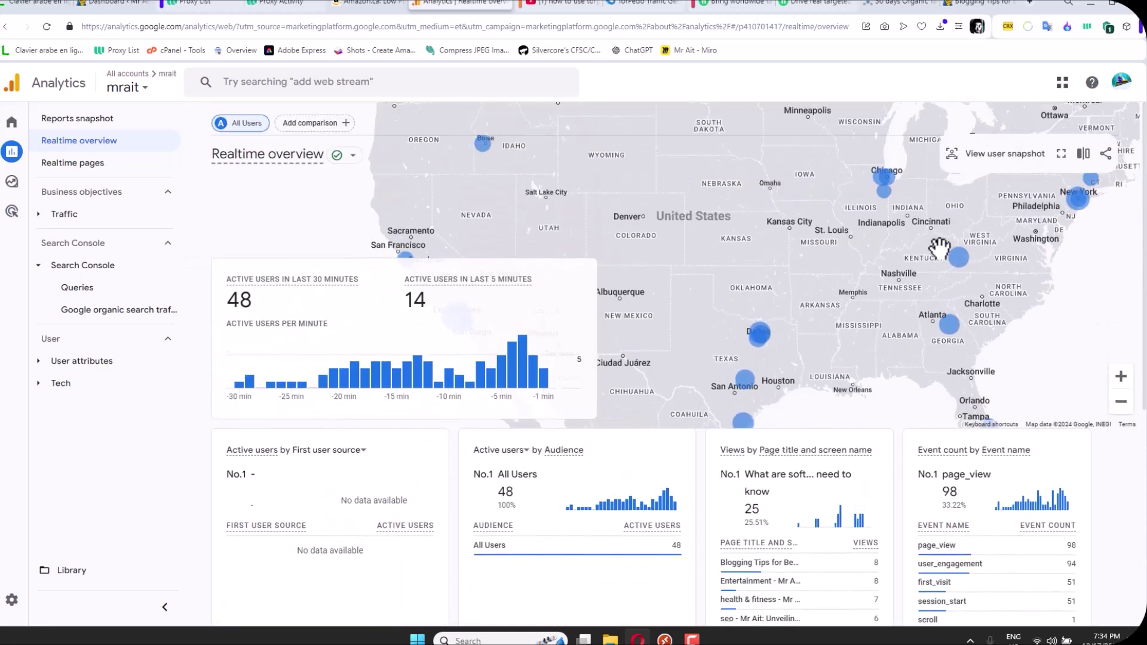
drag(881, 238, 895, 294)
scroll(920, 237, down, 5)
scroll(920, 238, up, 4)
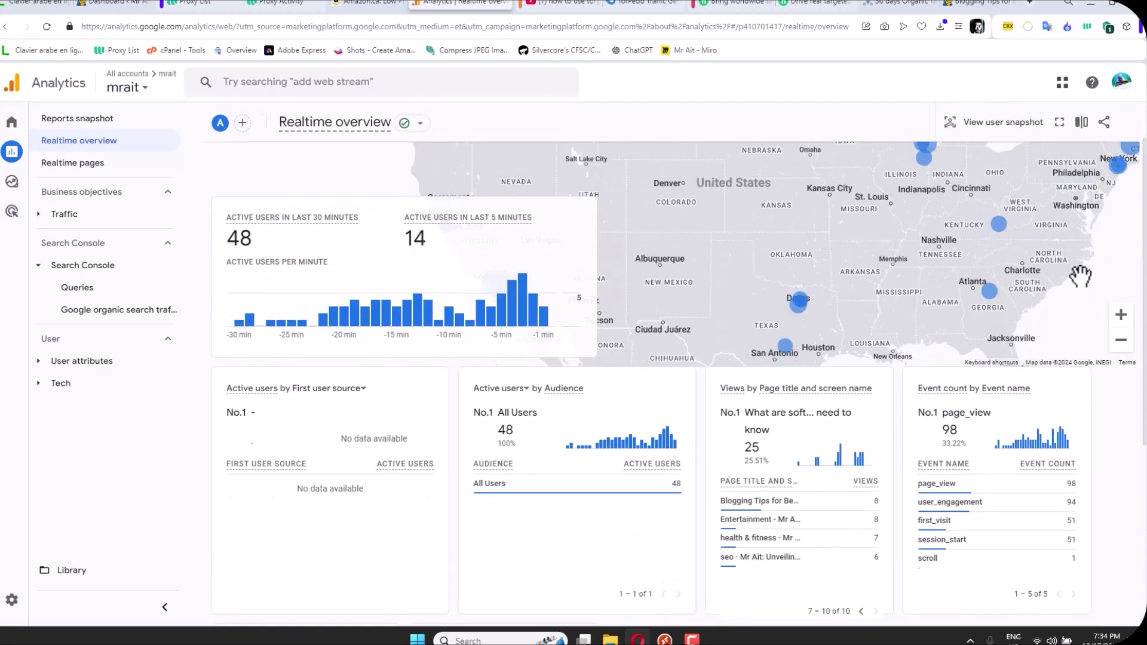
click(1121, 340)
drag(759, 210, 756, 257)
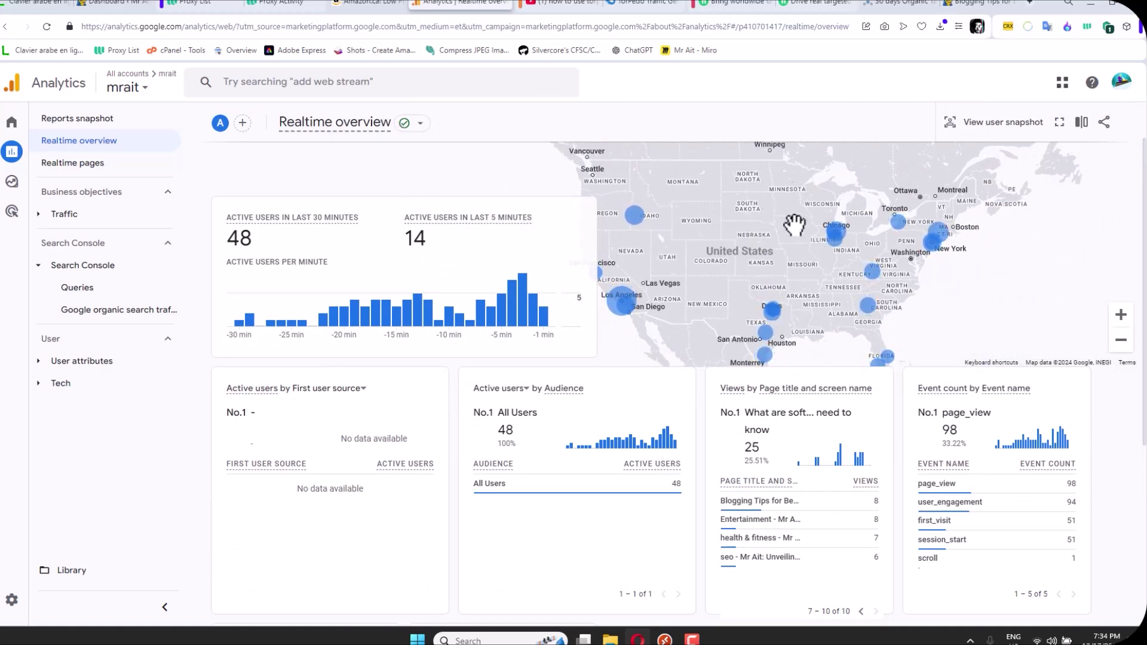
Review Webshare's proxy activity log and the front TorPedo window's Settings tab
click(200, 4)
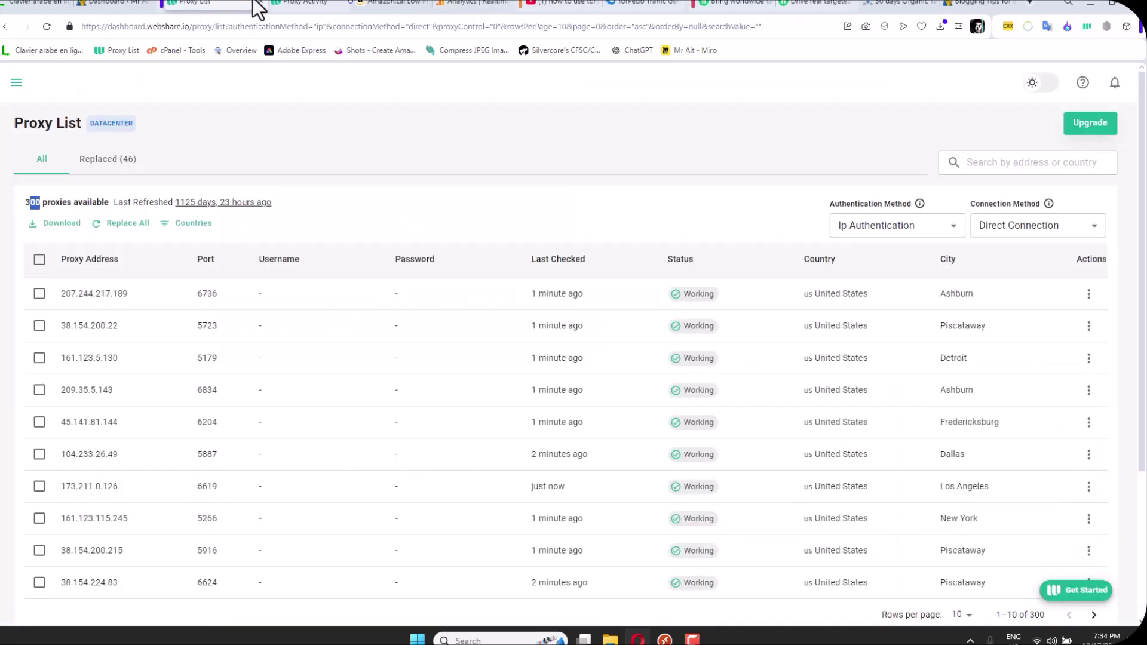
click(302, 6)
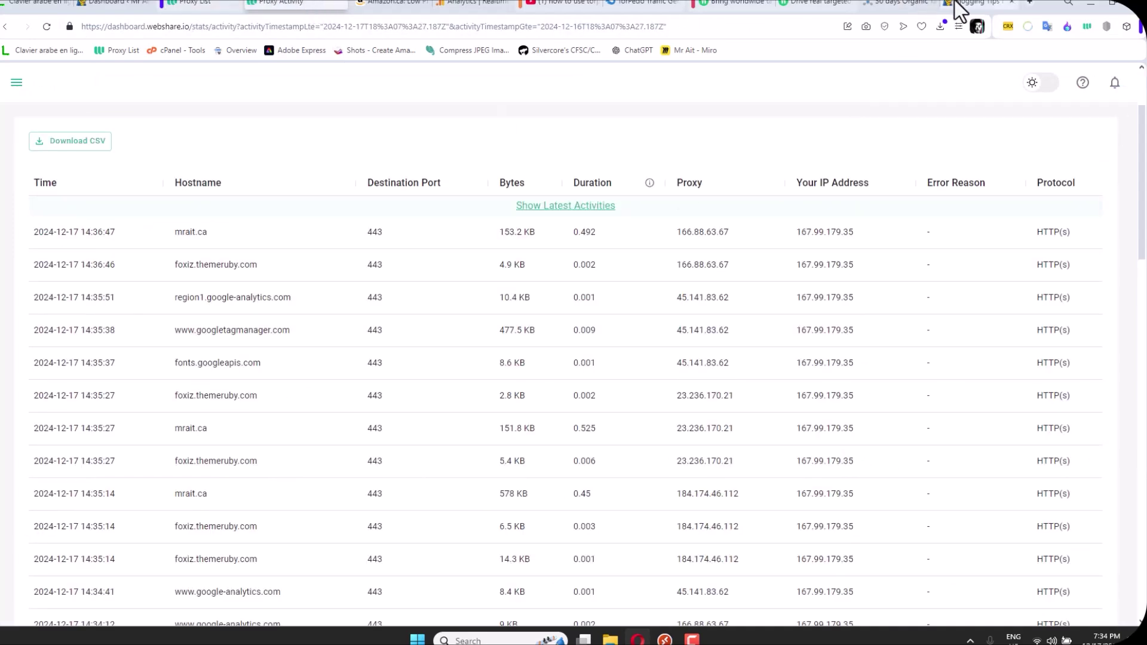
click(691, 638)
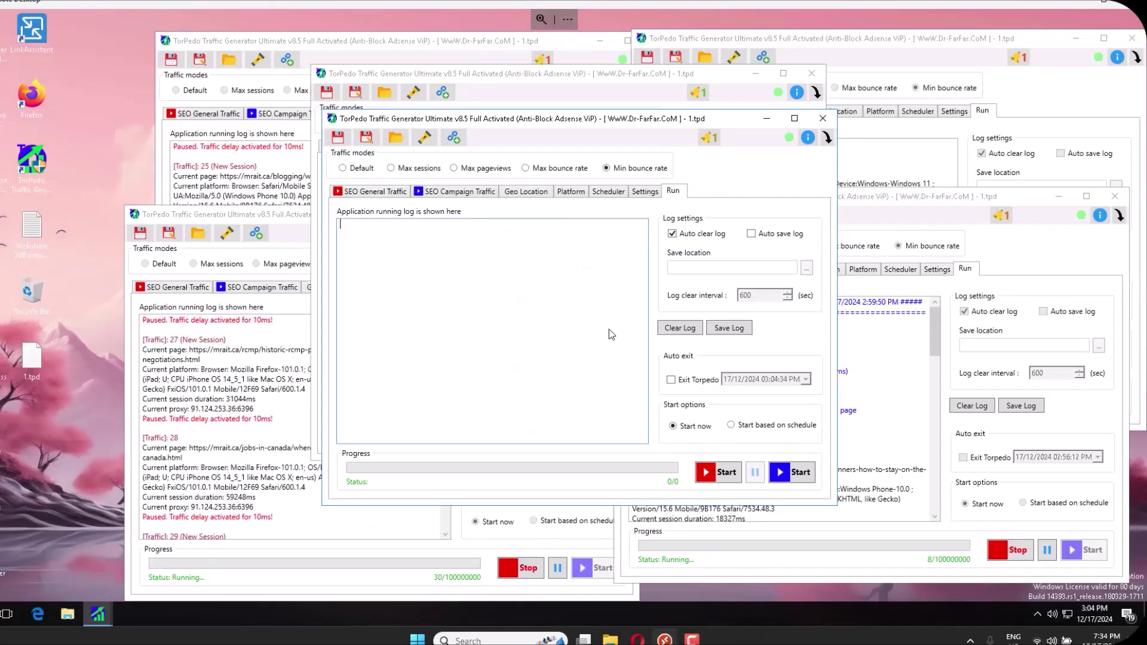
click(642, 192)
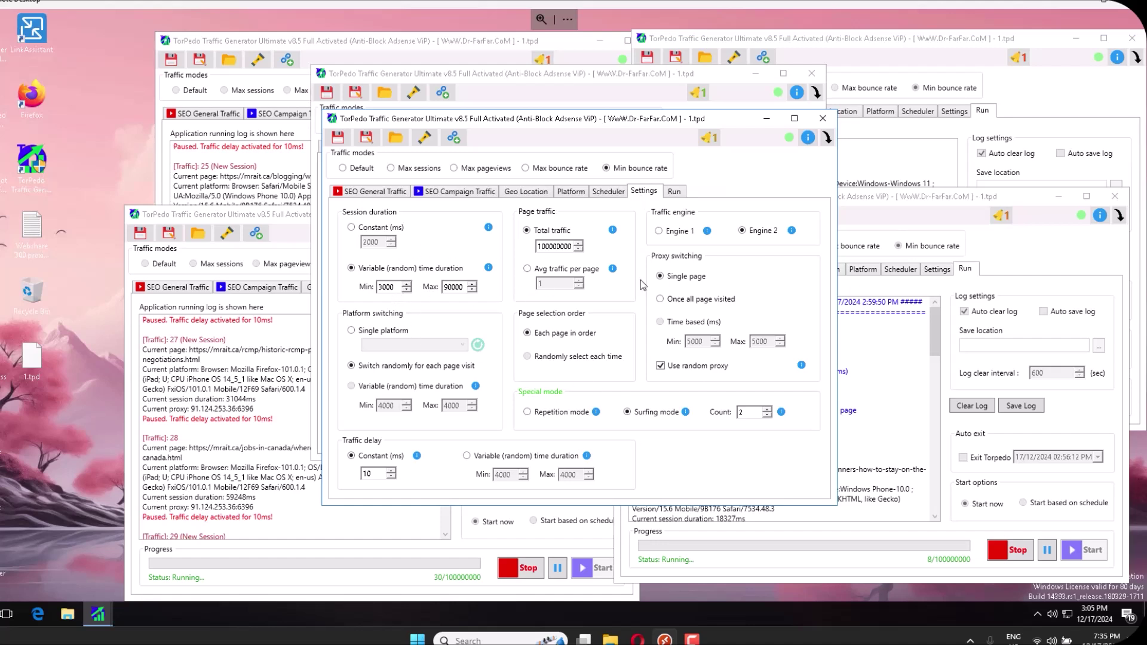
click(637, 639)
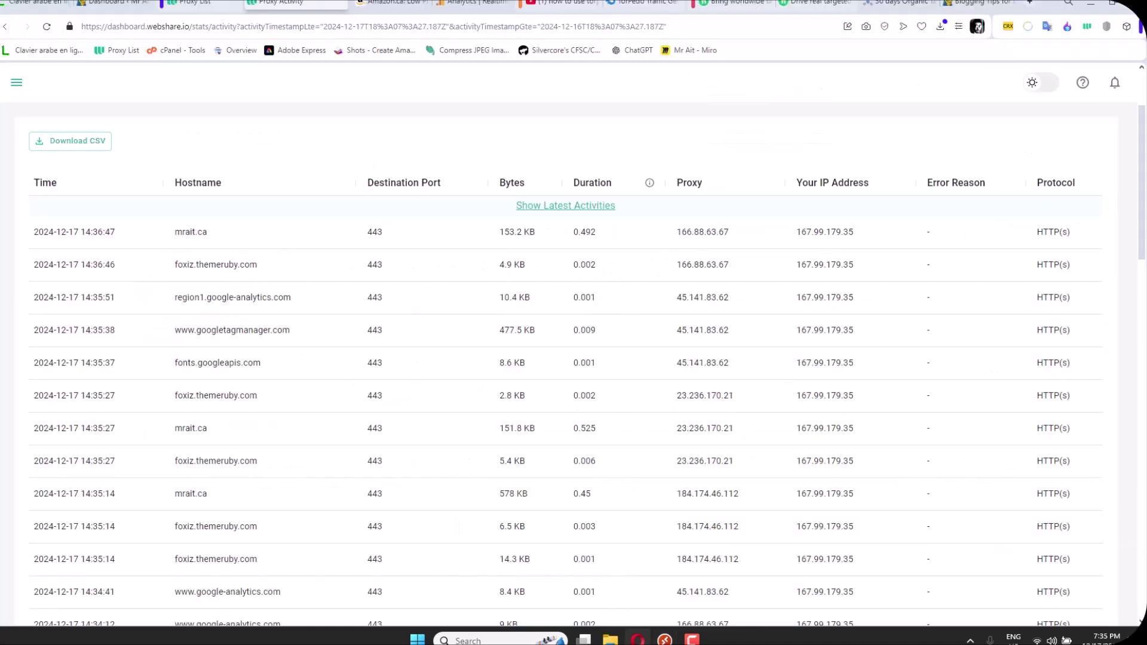
Bring up the Fiverr gig whose Silver package offers 30000 traffic for 10 days at CA$7.49
click(798, 7)
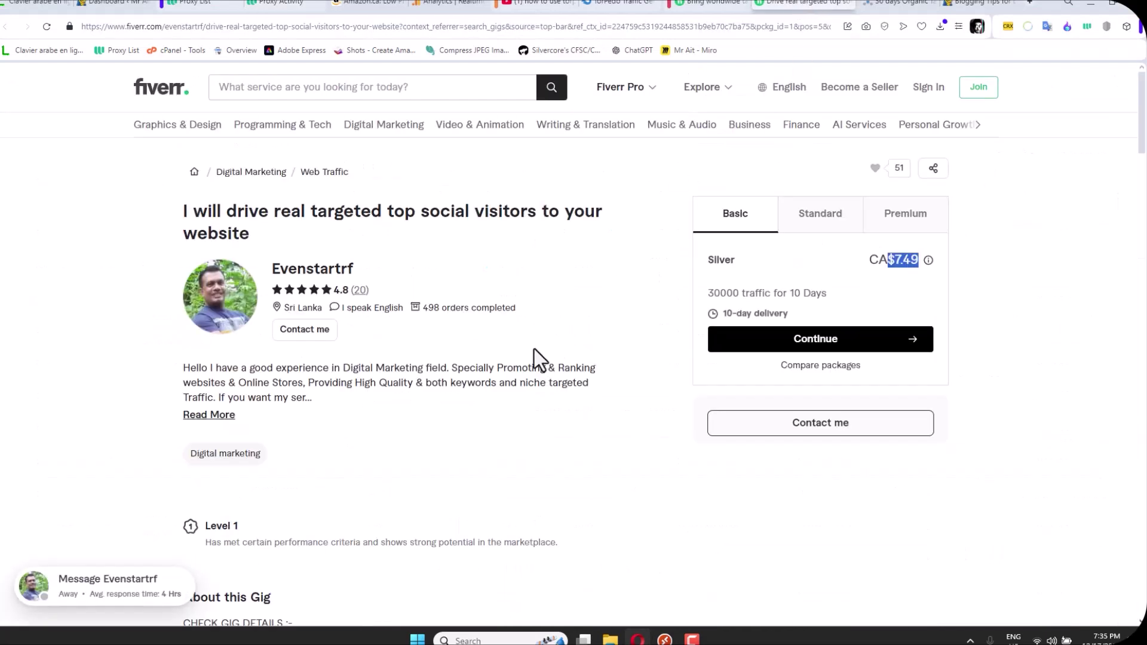